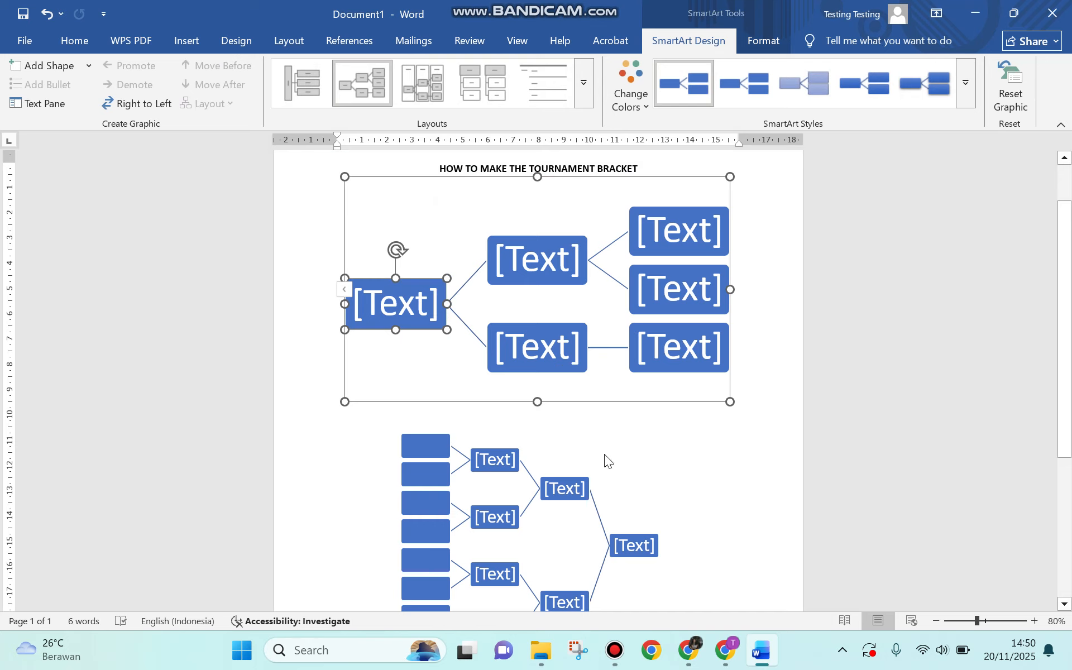
Flip the upper SmartArt hierarchy to a right-to-left layout, matching the direction of the lower example bracket
click(639, 485)
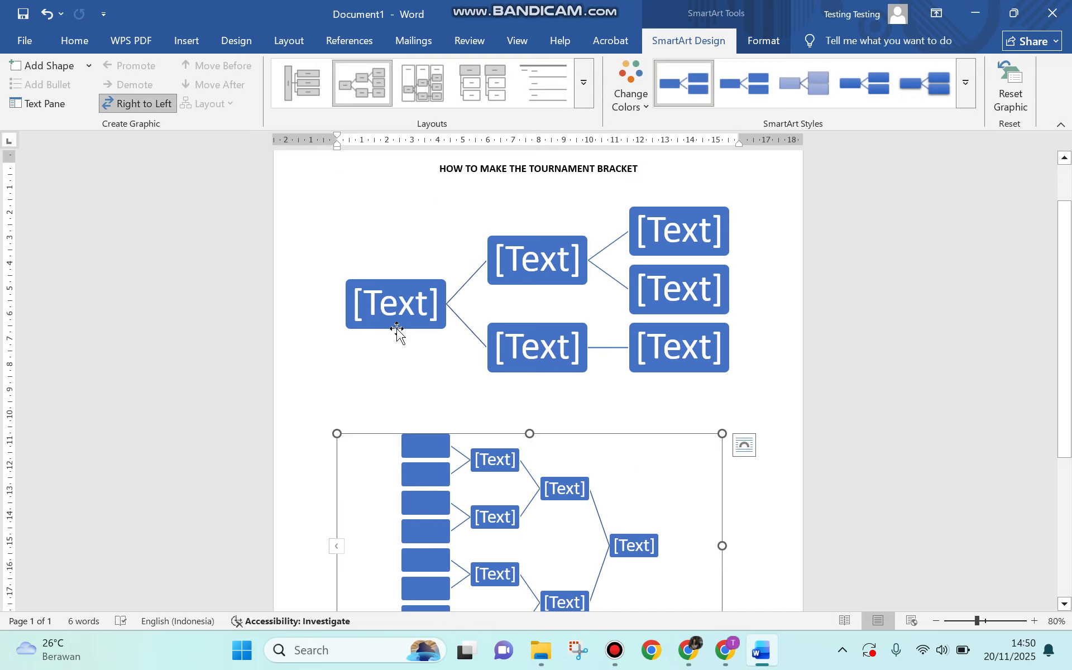
click(409, 358)
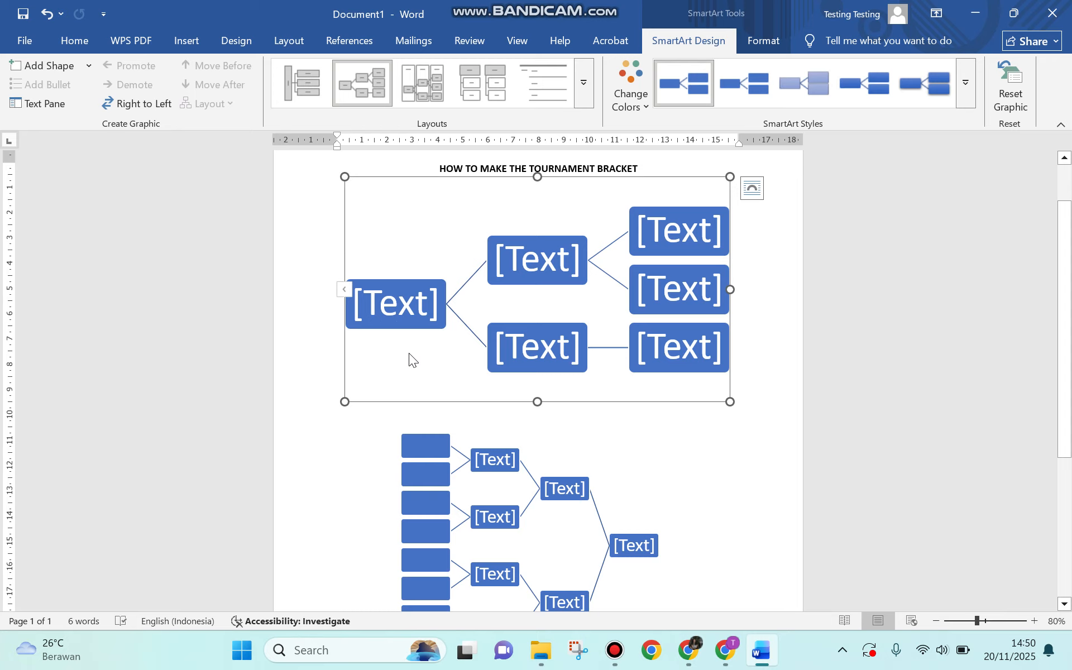
click(643, 468)
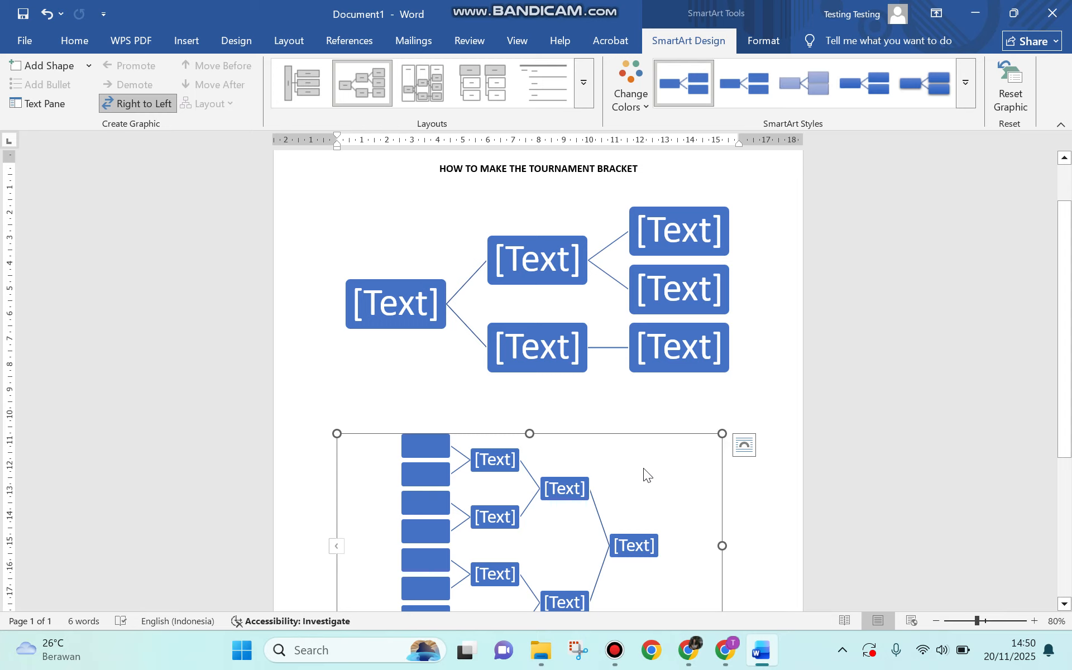
click(457, 367)
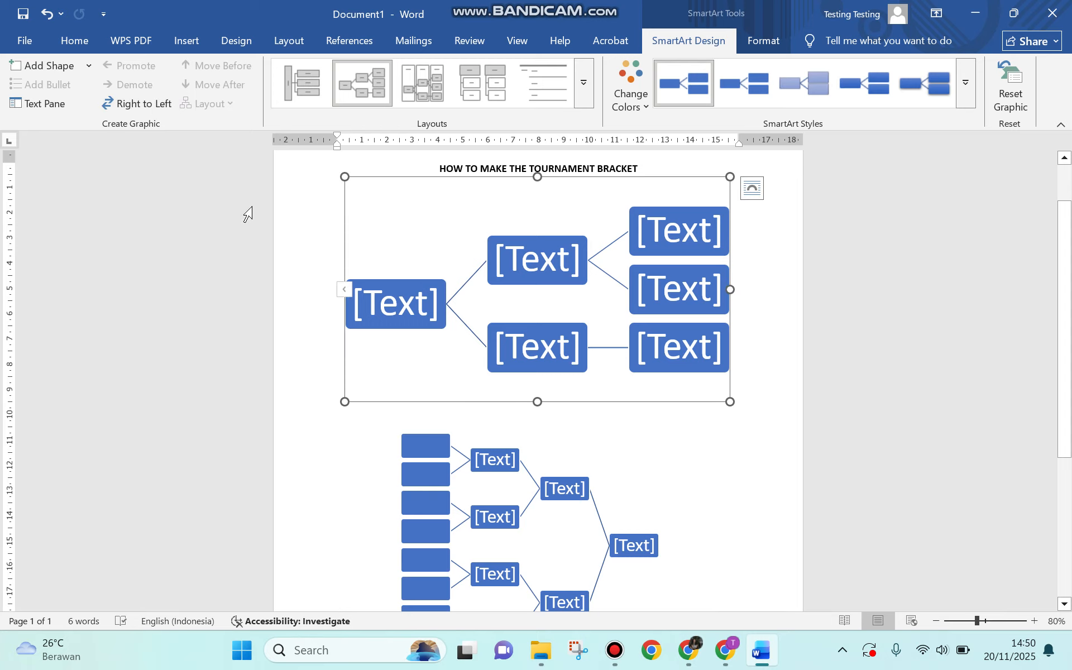
click(151, 104)
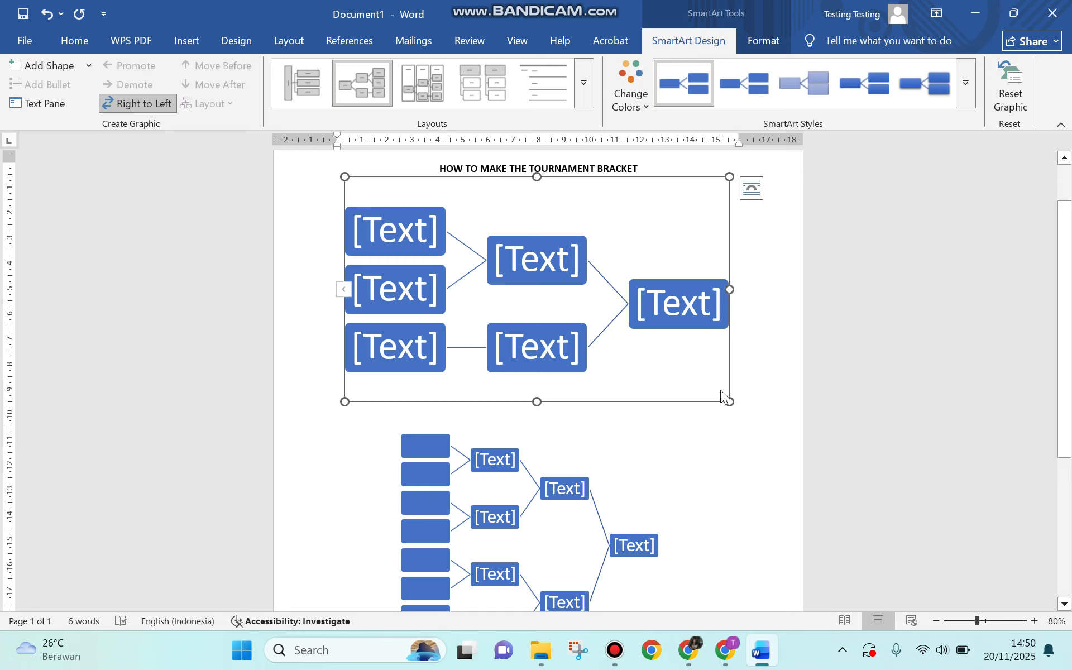
Add a shape before the lowest box in the outermost column of the upper bracket, completing its pair
scroll(721, 390, down, 3)
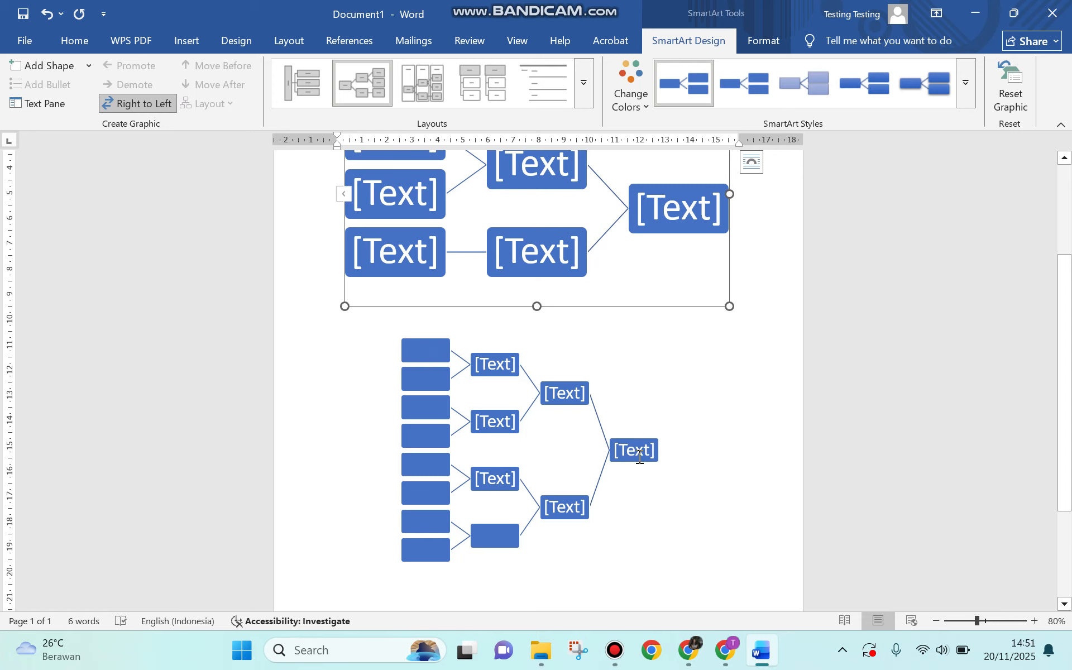
scroll(619, 385, up, 3)
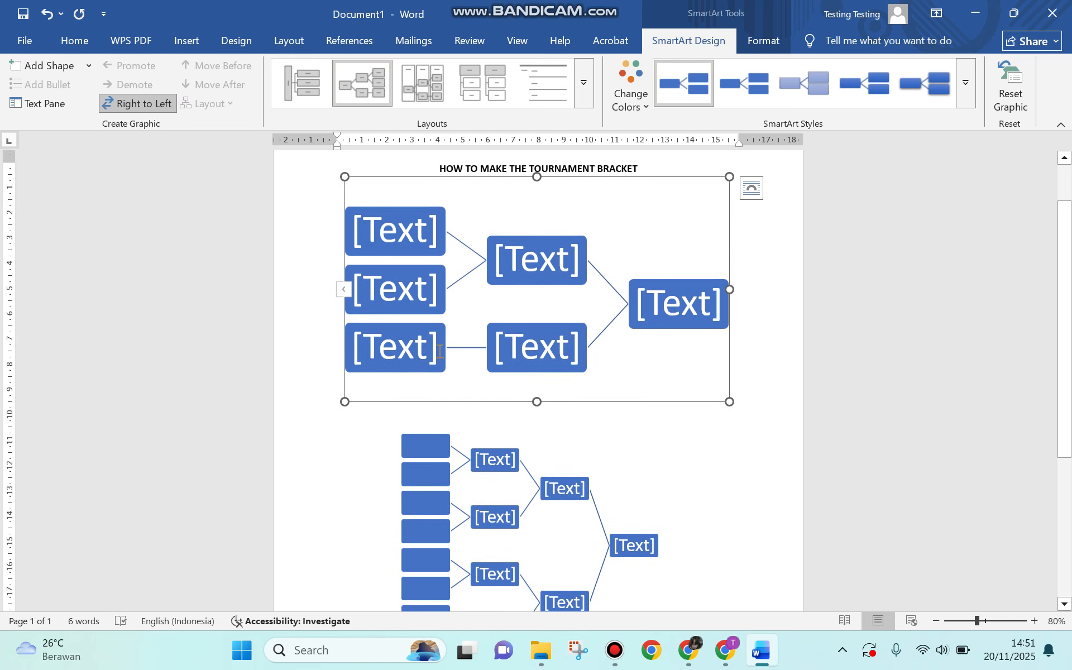
click(440, 351)
click(432, 374)
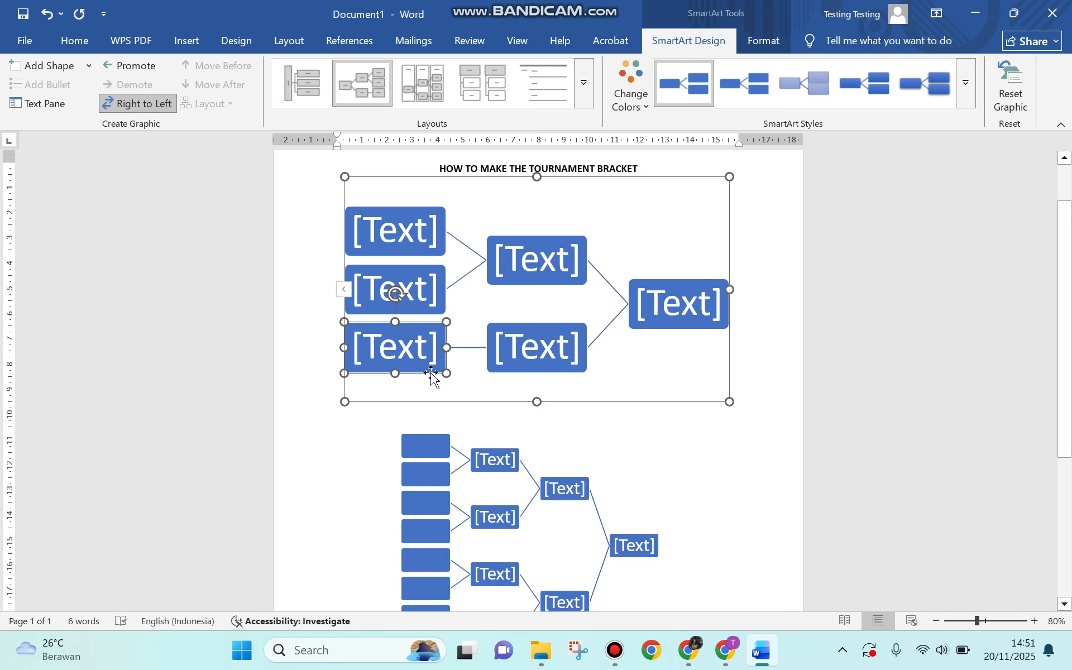
right_click(432, 374)
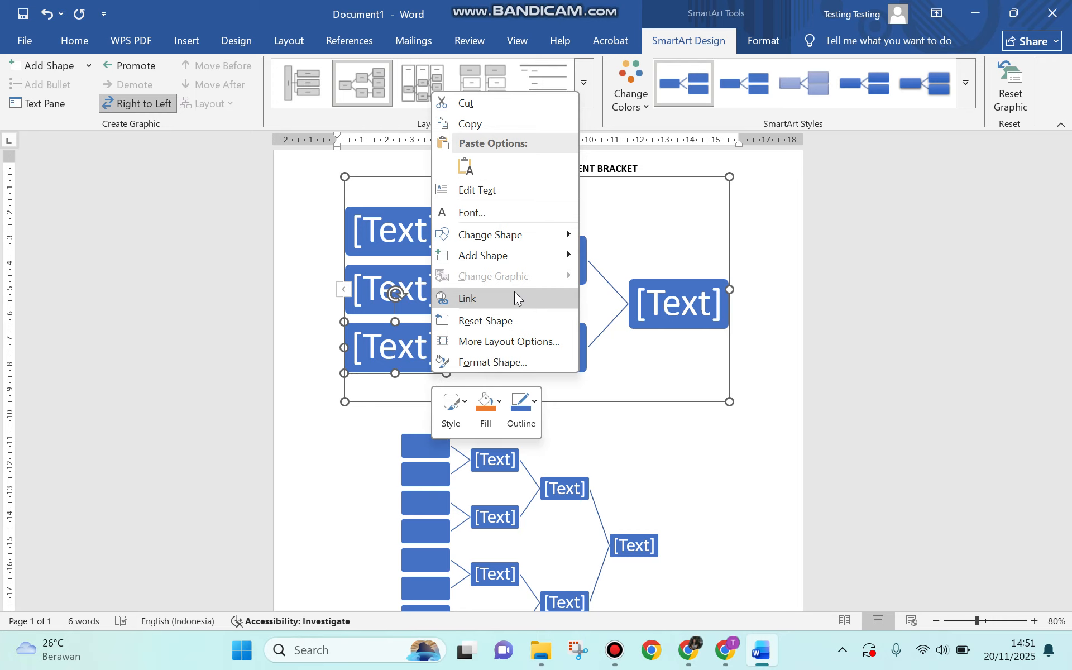
mouse_move(563, 259)
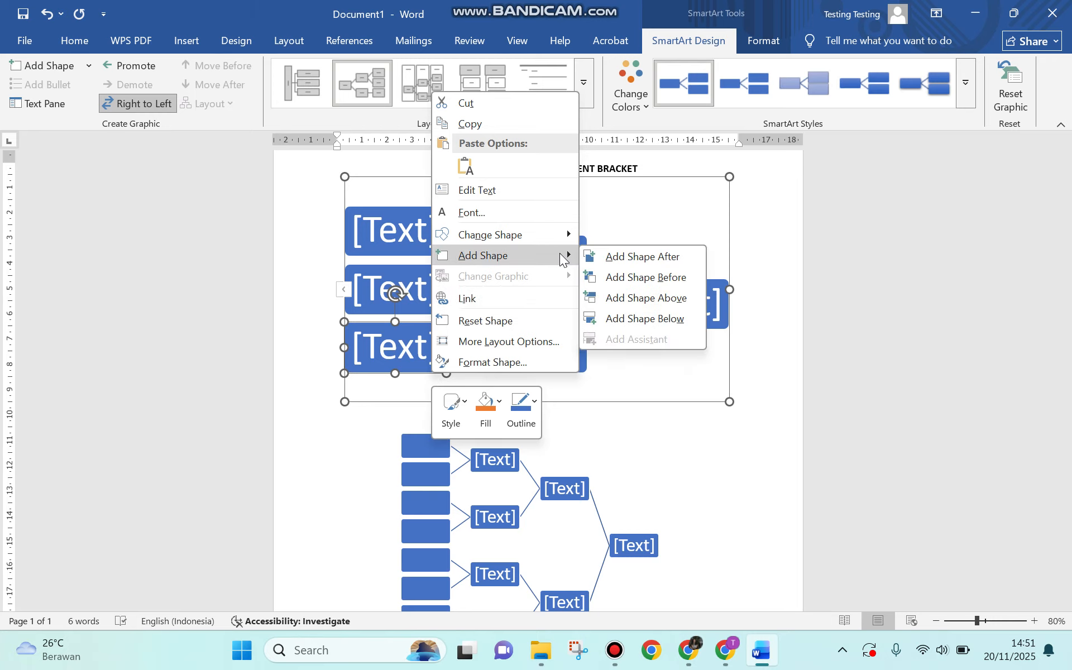
click(614, 276)
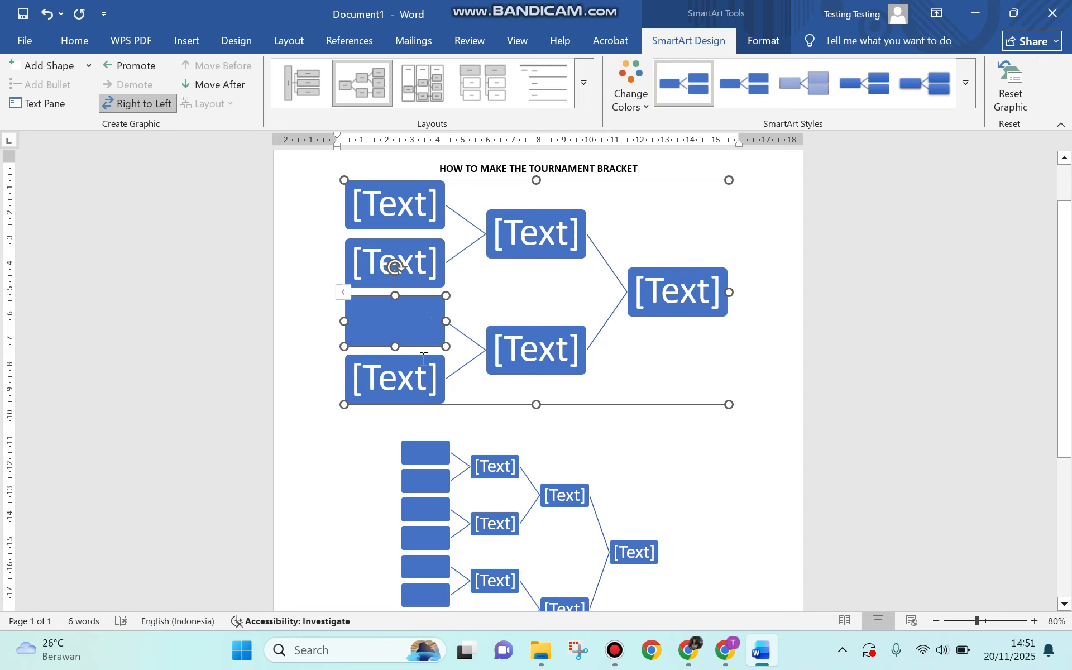
click(439, 385)
click(485, 383)
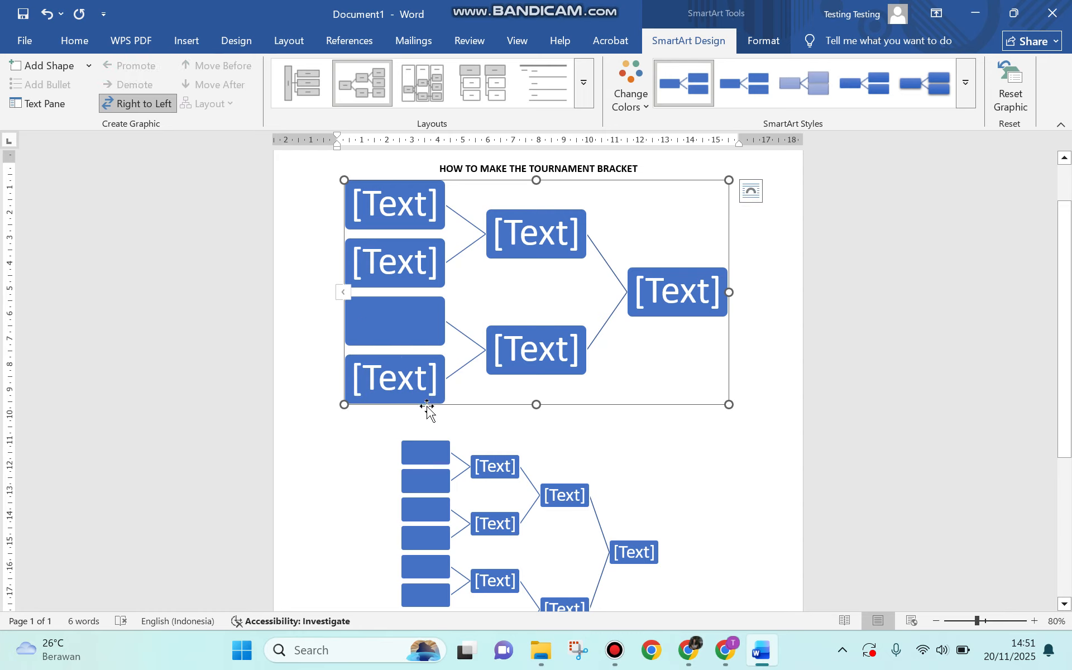
Add a shape below the blank third box in the upper bracket's outermost column, starting a new first-round column
scroll(426, 399, down, 2)
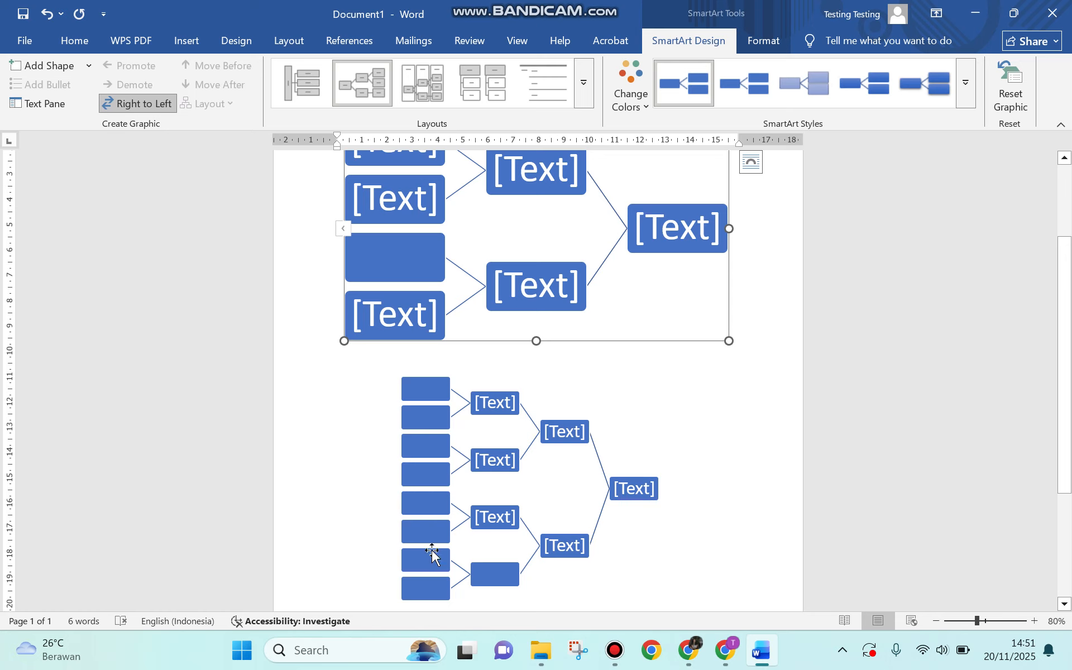
scroll(427, 391, down, 1)
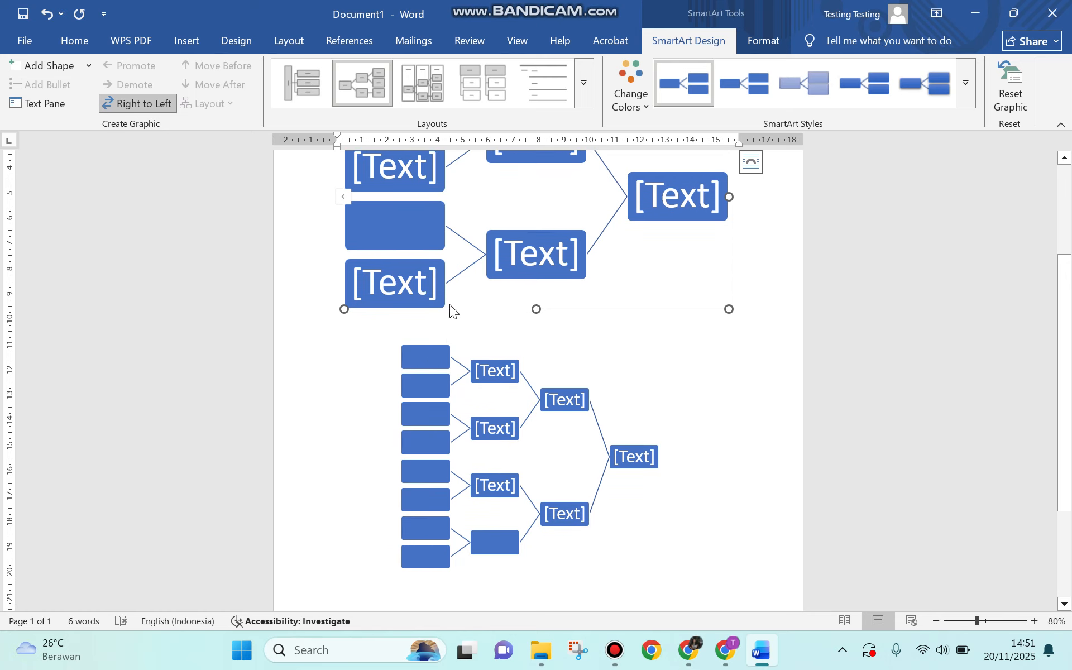
scroll(362, 359, up, 3)
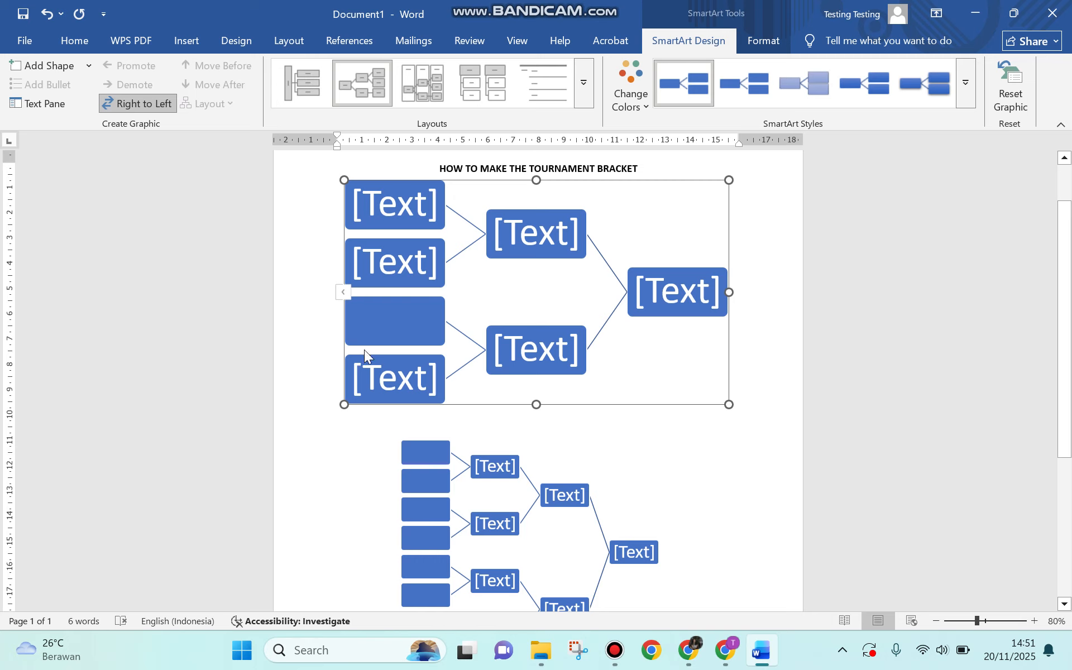
click(362, 308)
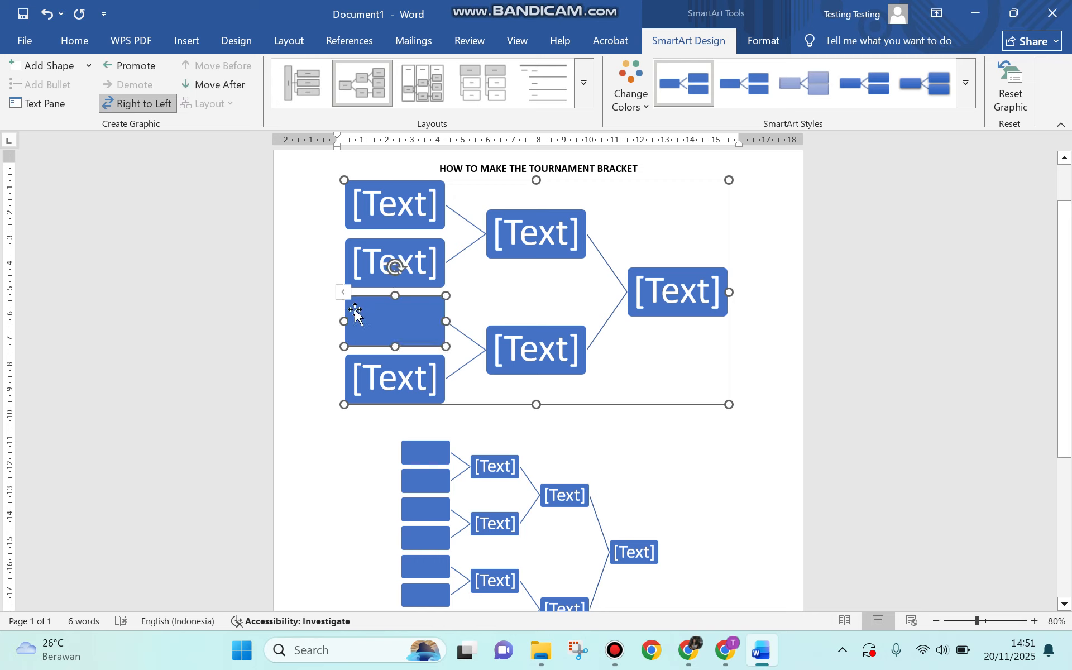
right_click(356, 310)
mouse_move(476, 474)
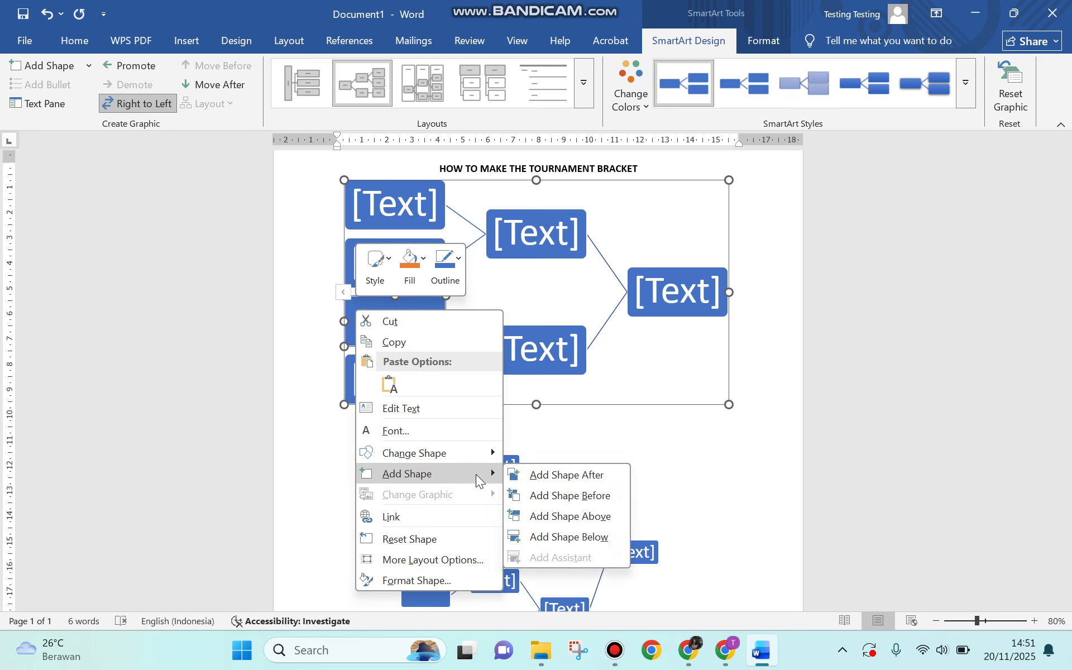
click(572, 537)
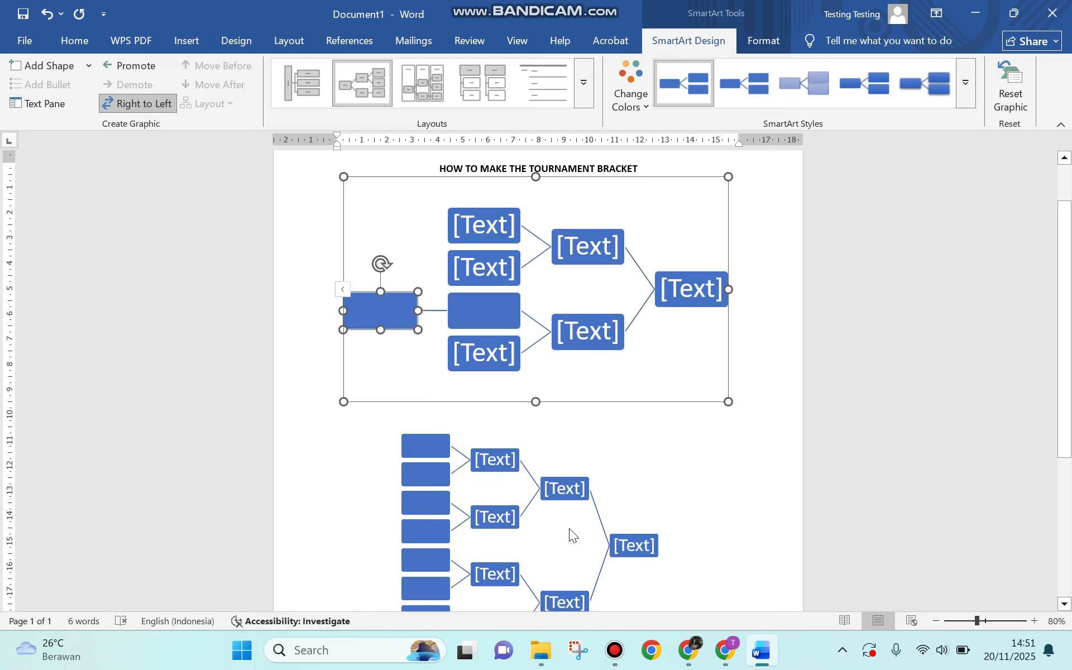
Add a shape below the fourth box in the upper bracket's second column, giving it a first-round box
click(452, 366)
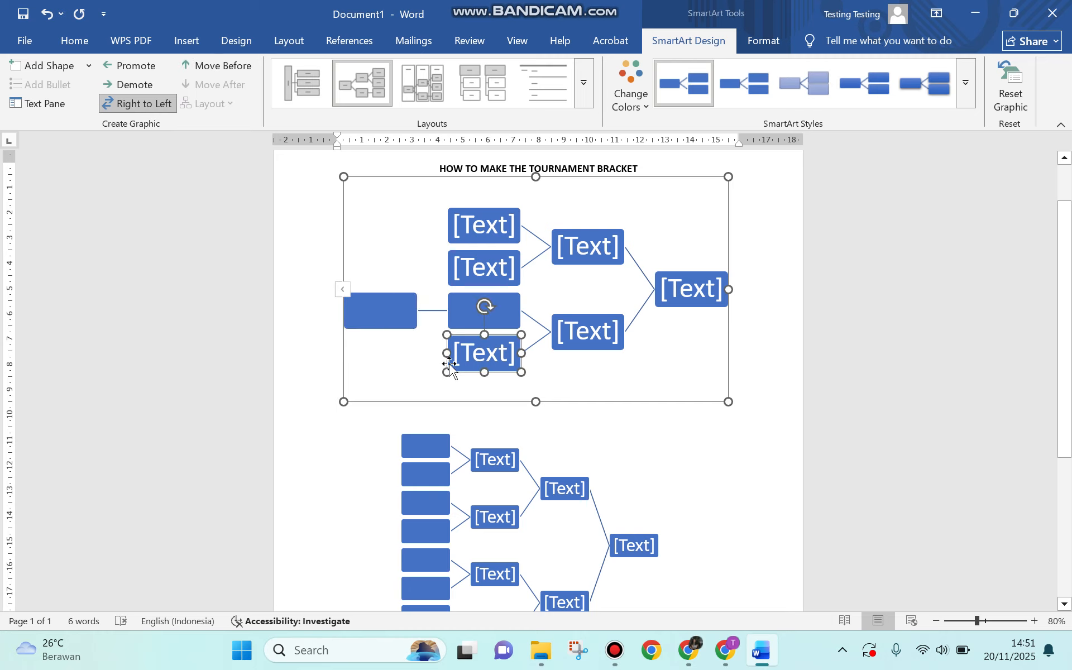
right_click(449, 366)
mouse_move(578, 246)
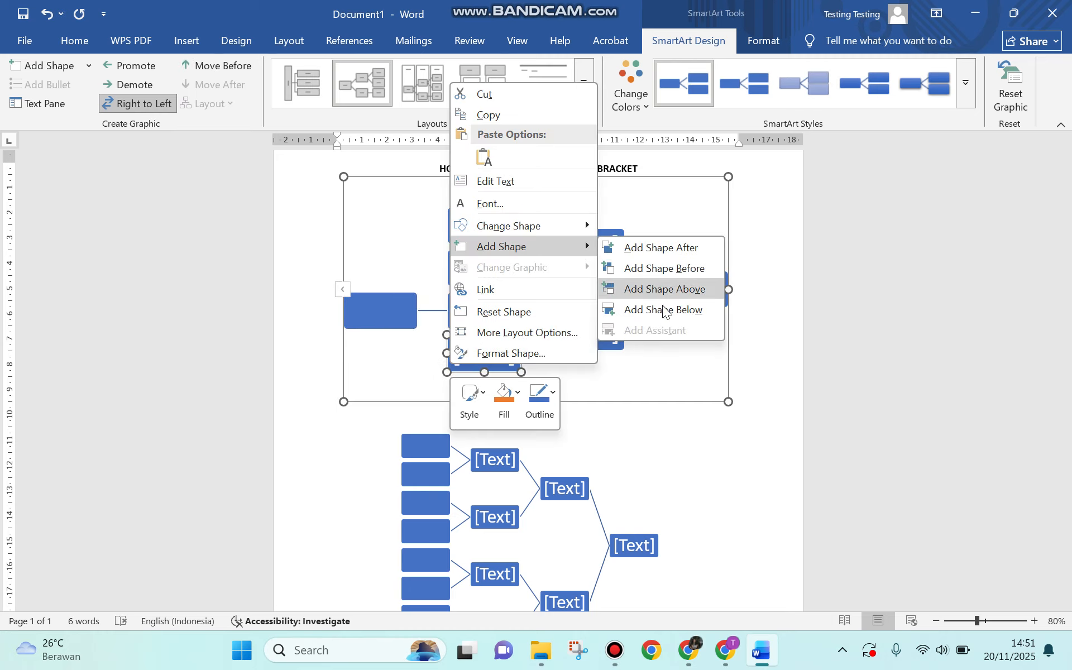
click(661, 309)
Add a shape below the second box in the upper bracket's second column, giving it a first-round box
click(455, 261)
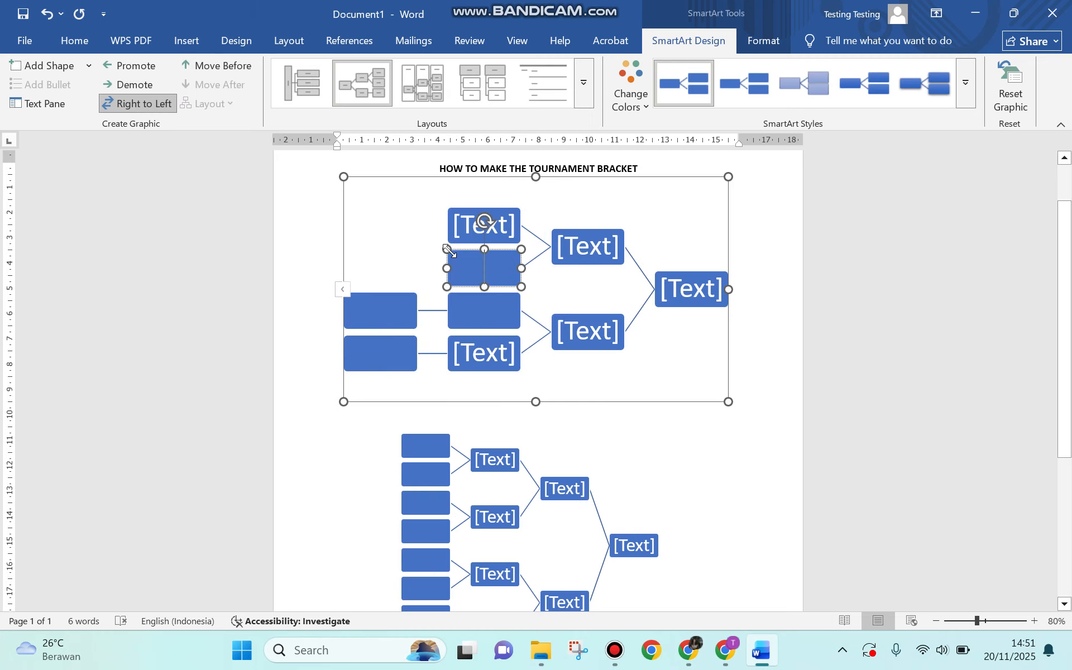
right_click(459, 254)
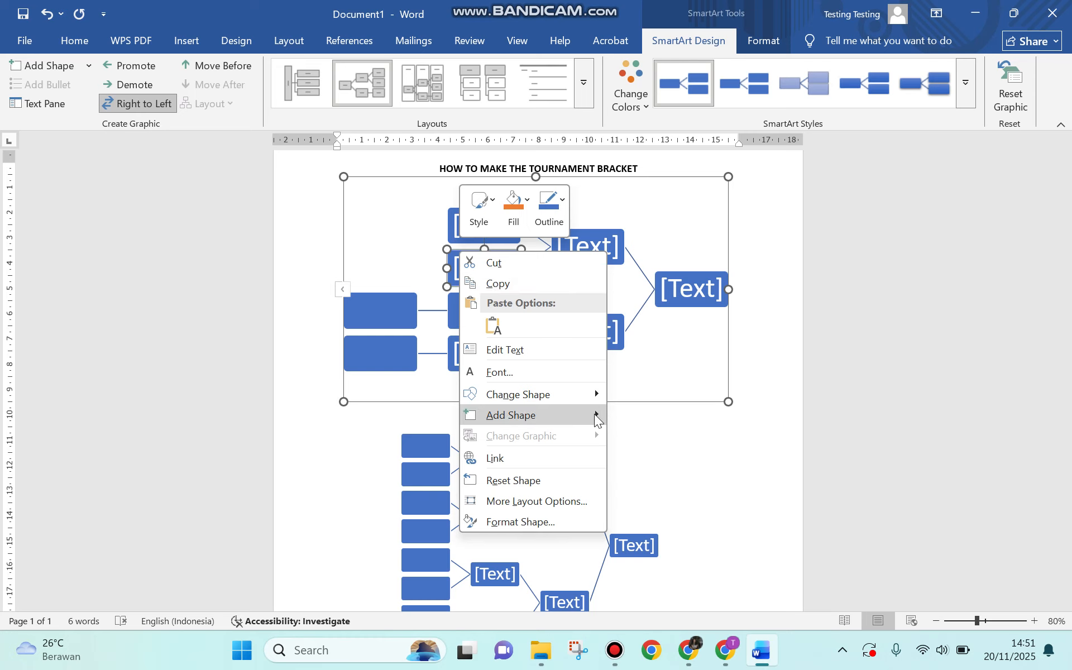
mouse_move(595, 416)
click(642, 455)
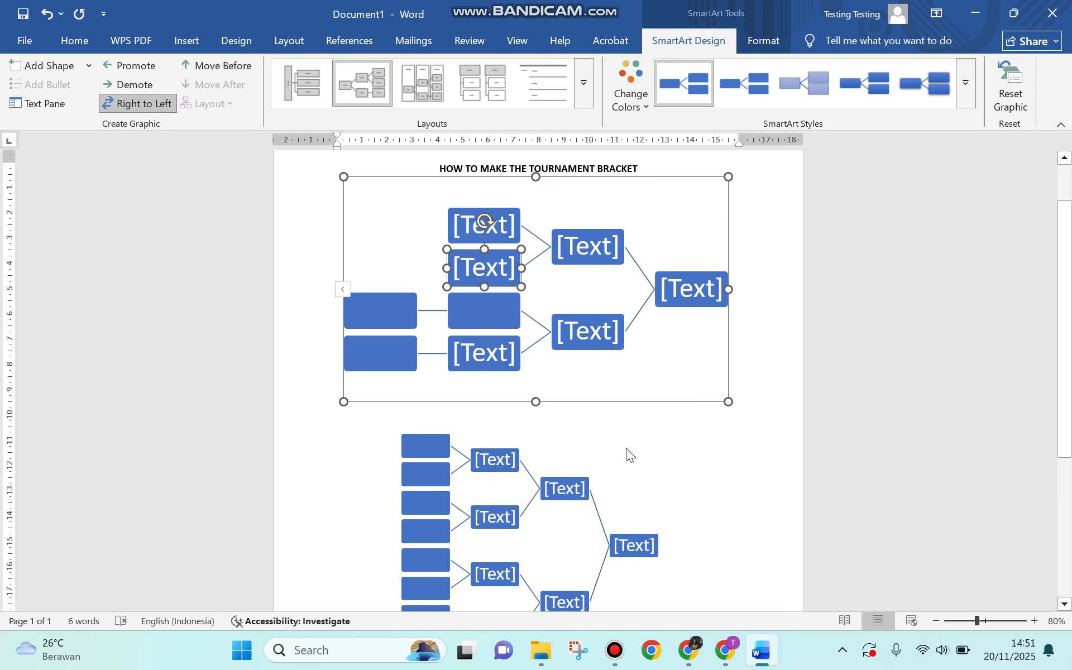
Add a shape below the first box in the upper bracket's second column, giving it a first-round box
click(490, 207)
click(490, 209)
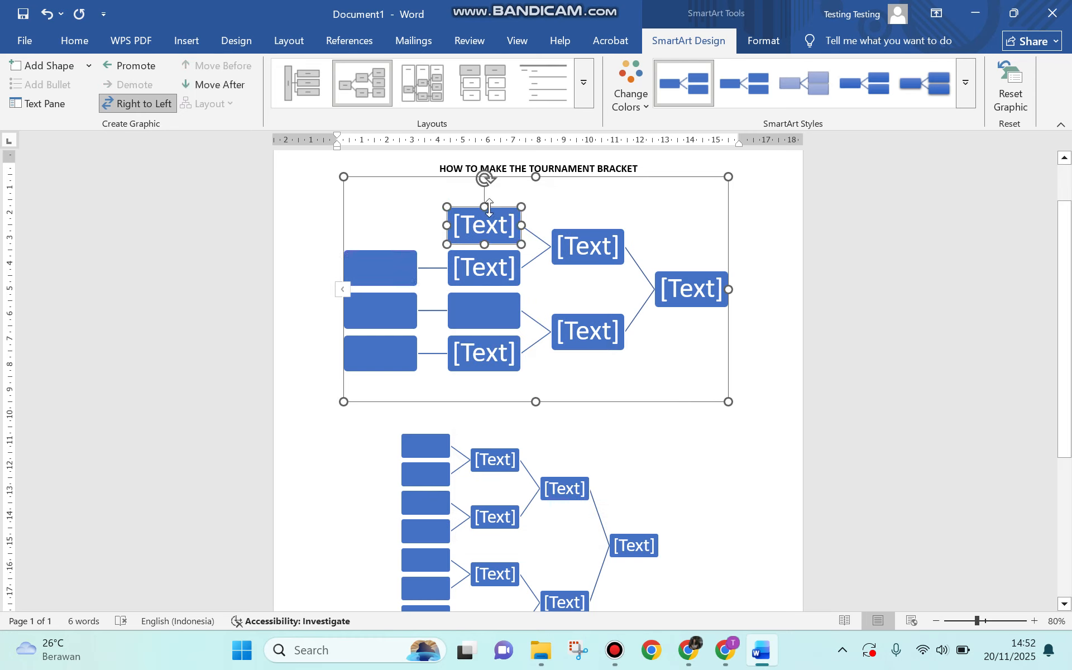
right_click(489, 208)
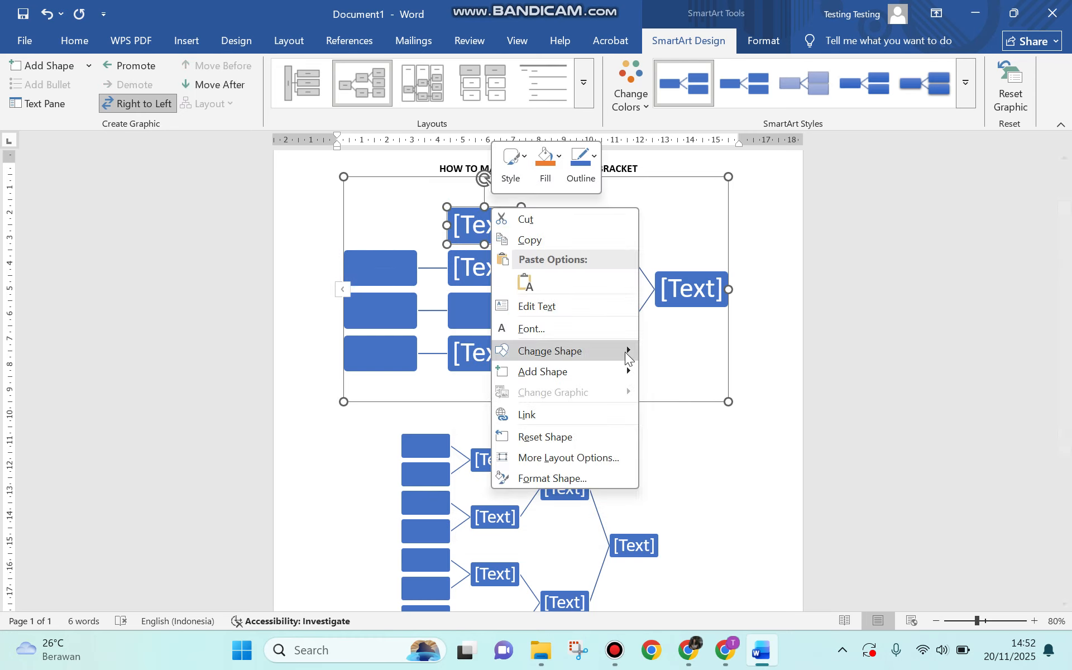
mouse_move(625, 352)
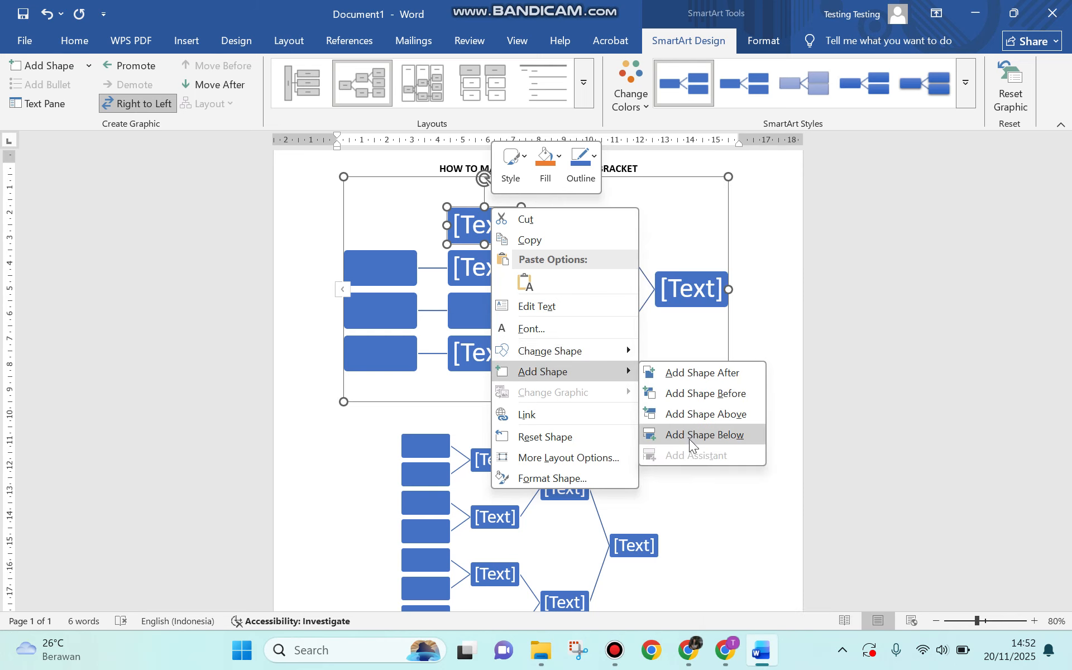
click(689, 439)
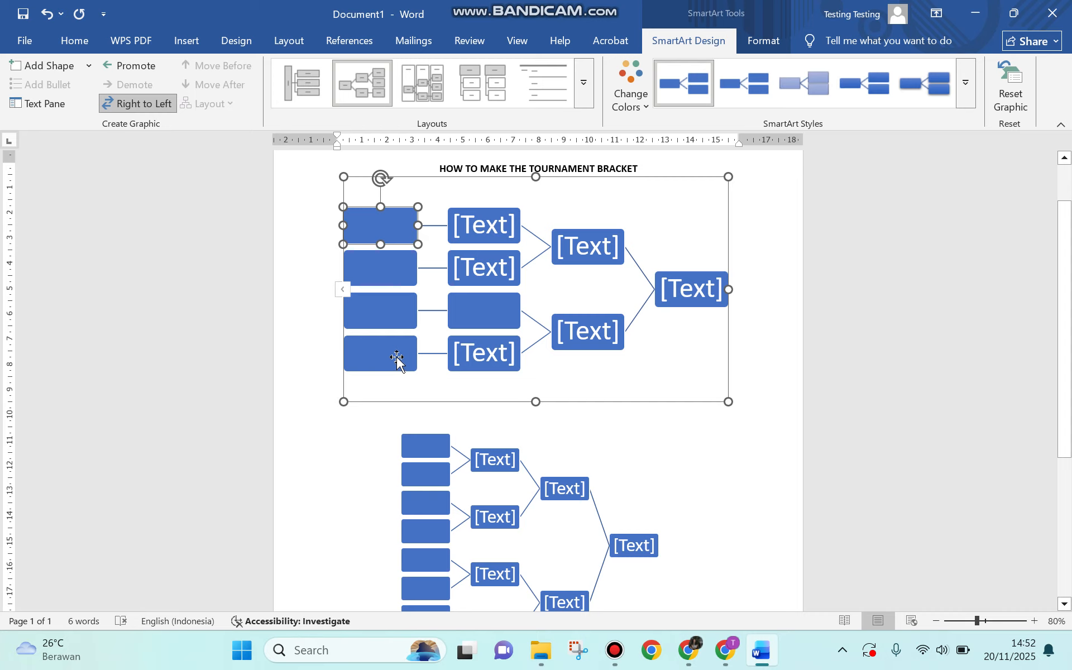
Add a shape before the lowest first-round box so the fourth second-column box is fed by a pair
right_click(386, 372)
key(Escape)
click(386, 372)
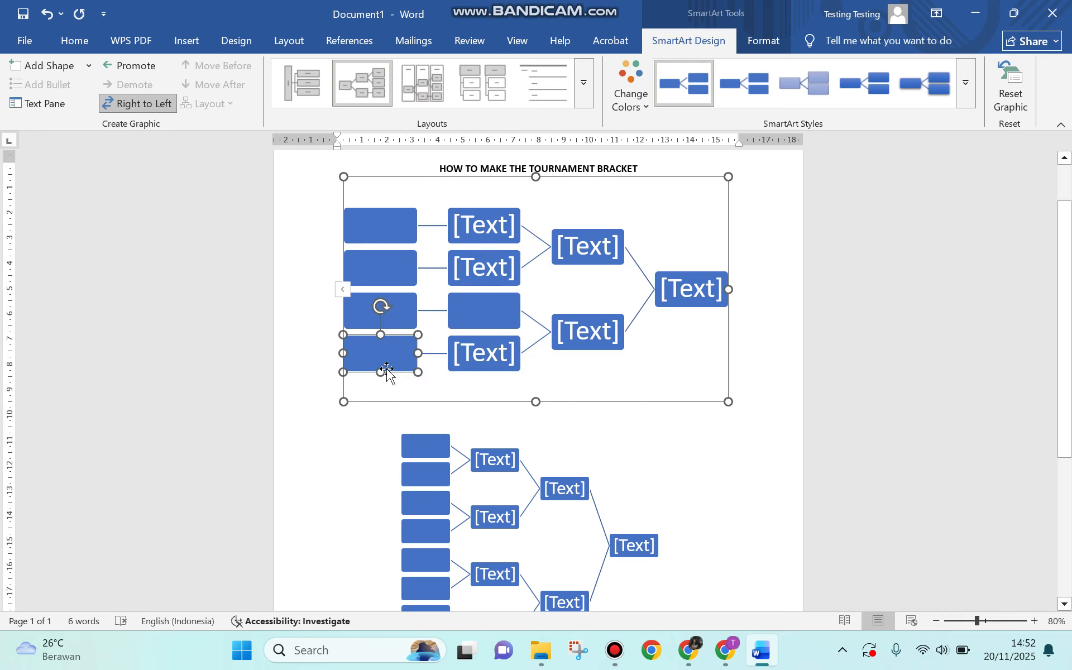
right_click(386, 372)
mouse_move(506, 252)
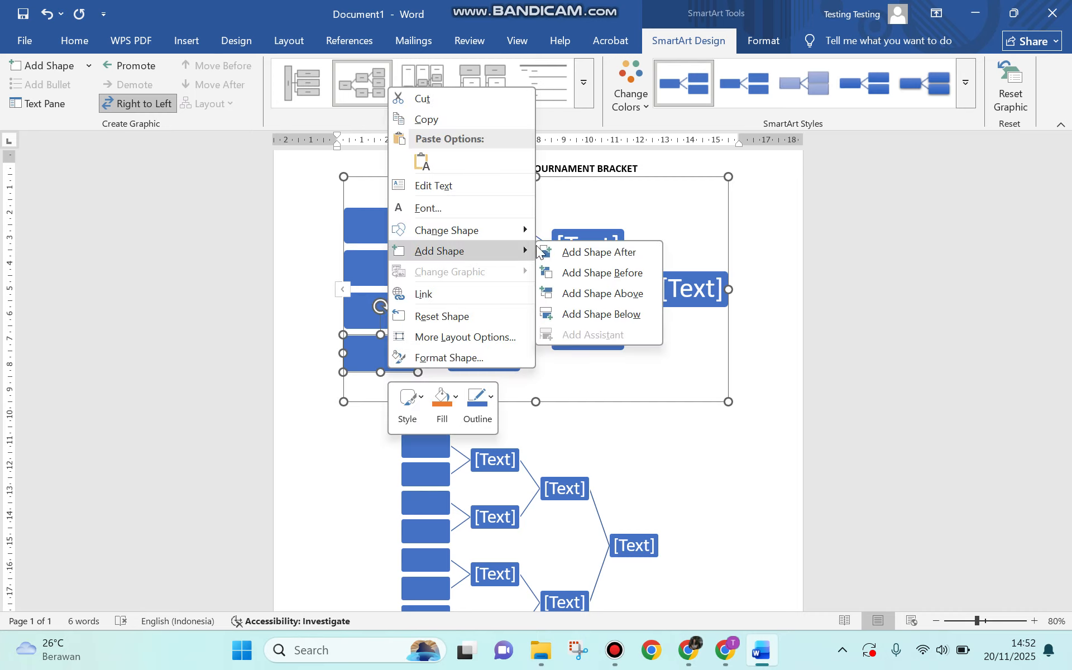
click(576, 275)
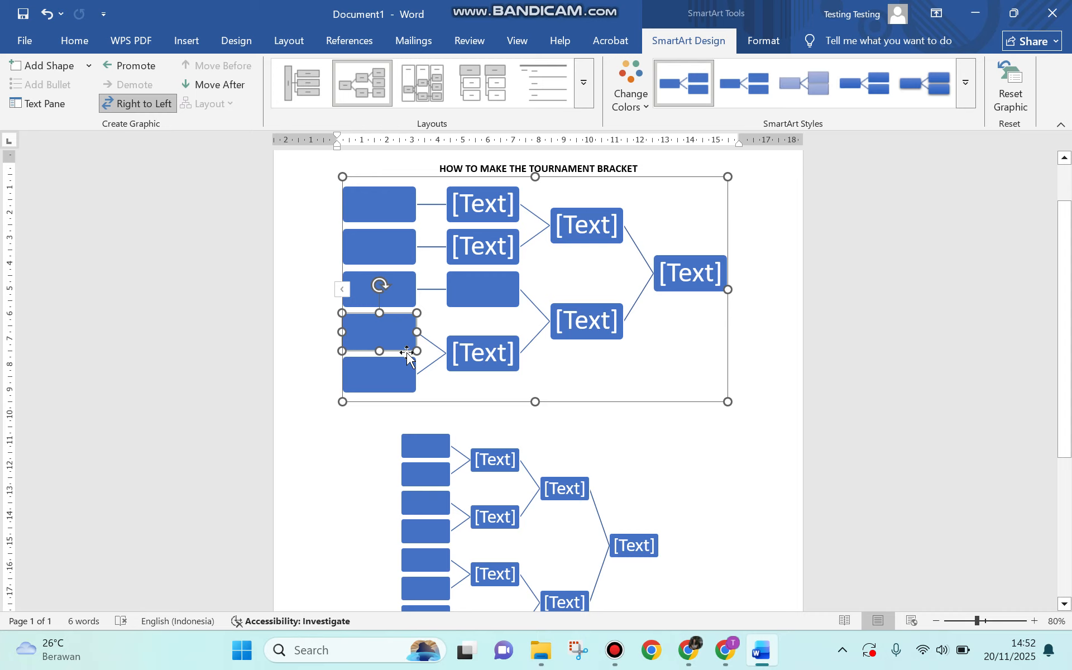
Add a shape before the first-round box that feeds the blank third box of the second column
click(411, 285)
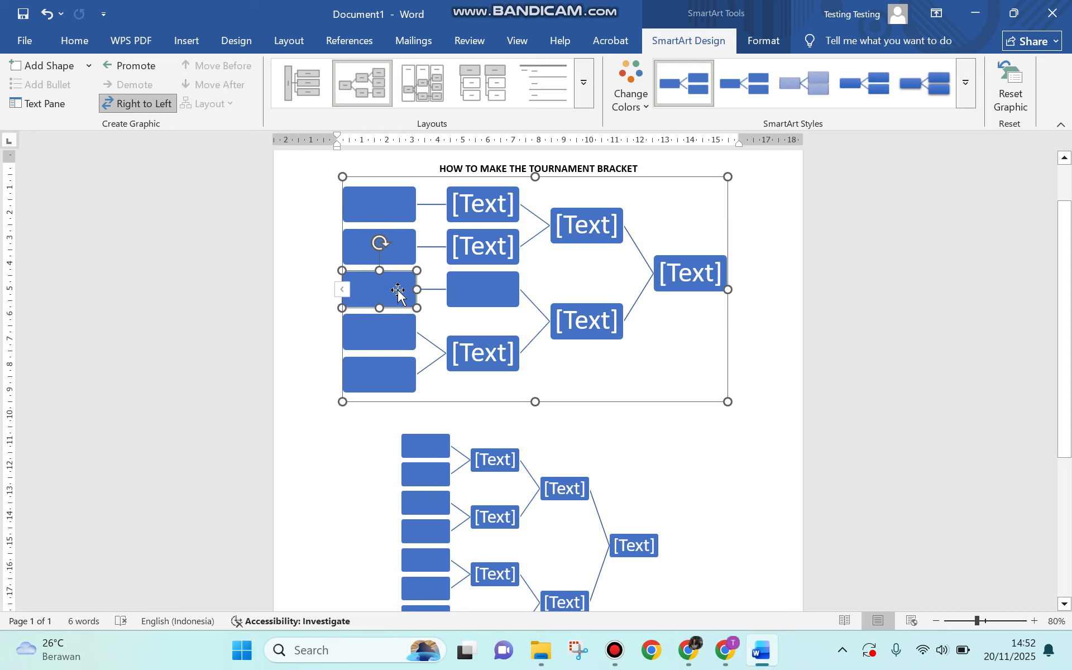
right_click(400, 291)
mouse_move(517, 456)
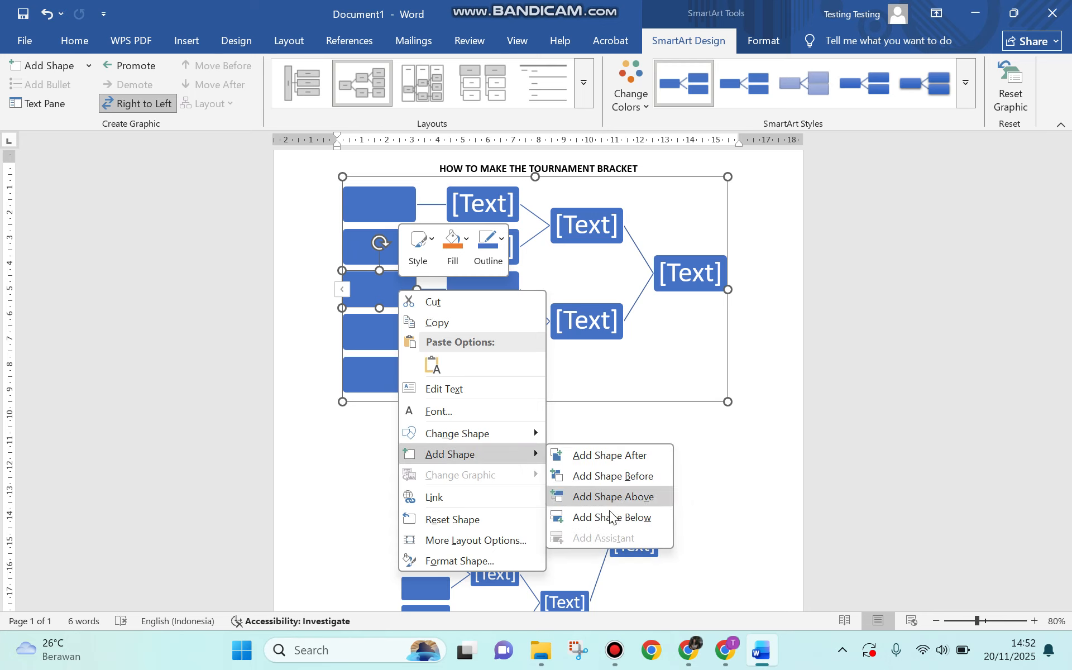
click(612, 477)
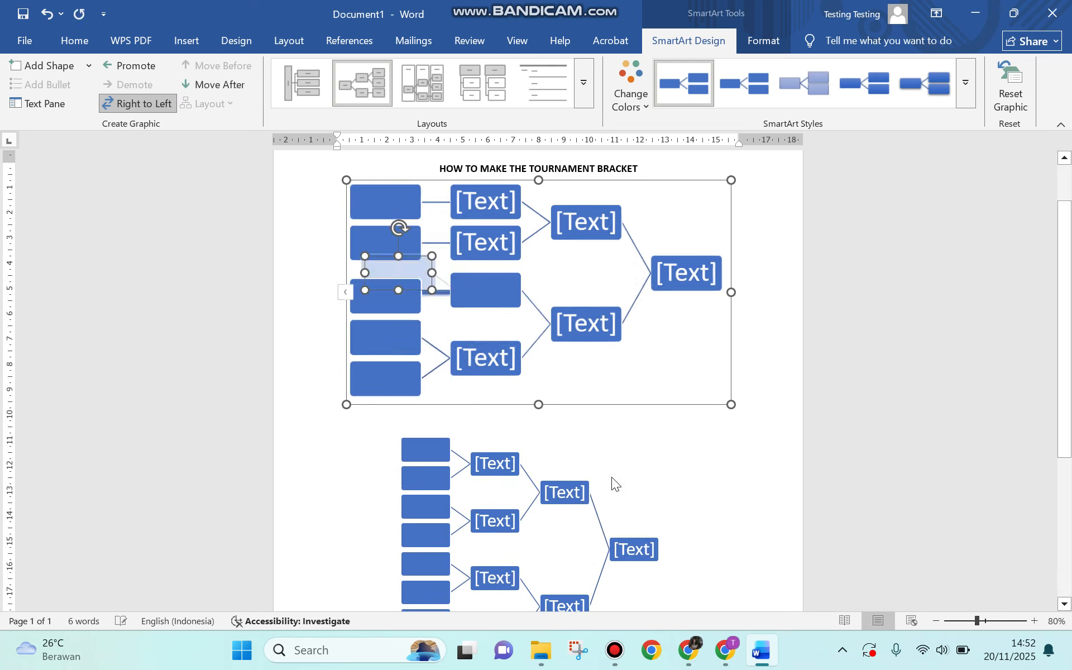
Add a shape before the first-round box that feeds the second box of the second column
right_click(423, 232)
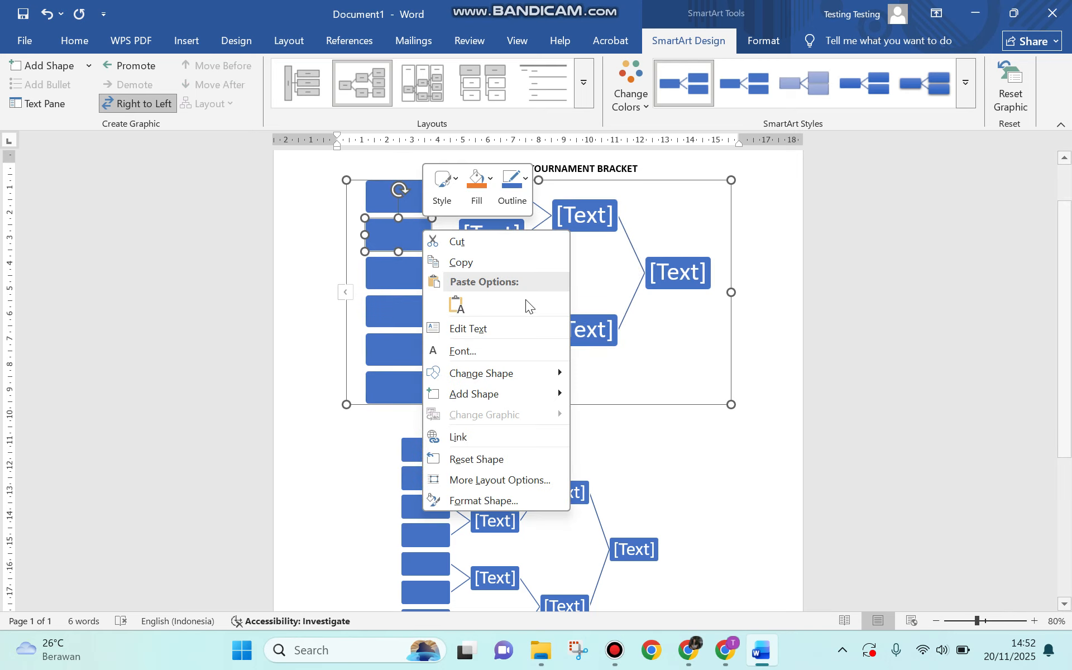
mouse_move(537, 392)
click(598, 414)
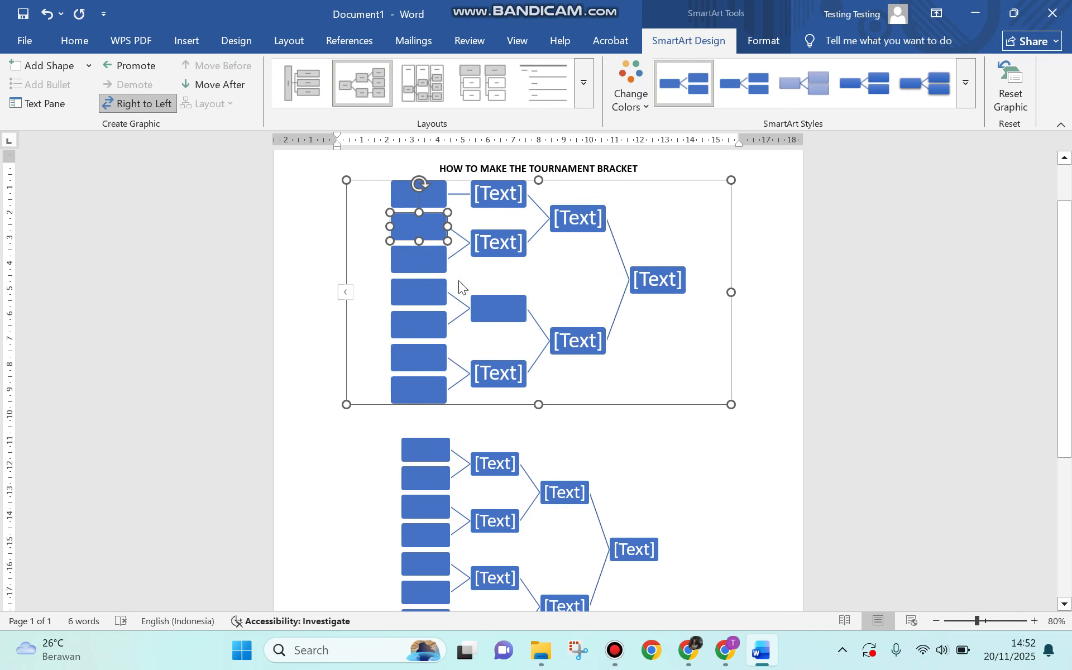
Add a shape before the topmost first-round box so the first second-column box is fed by a pair
click(440, 197)
right_click(441, 196)
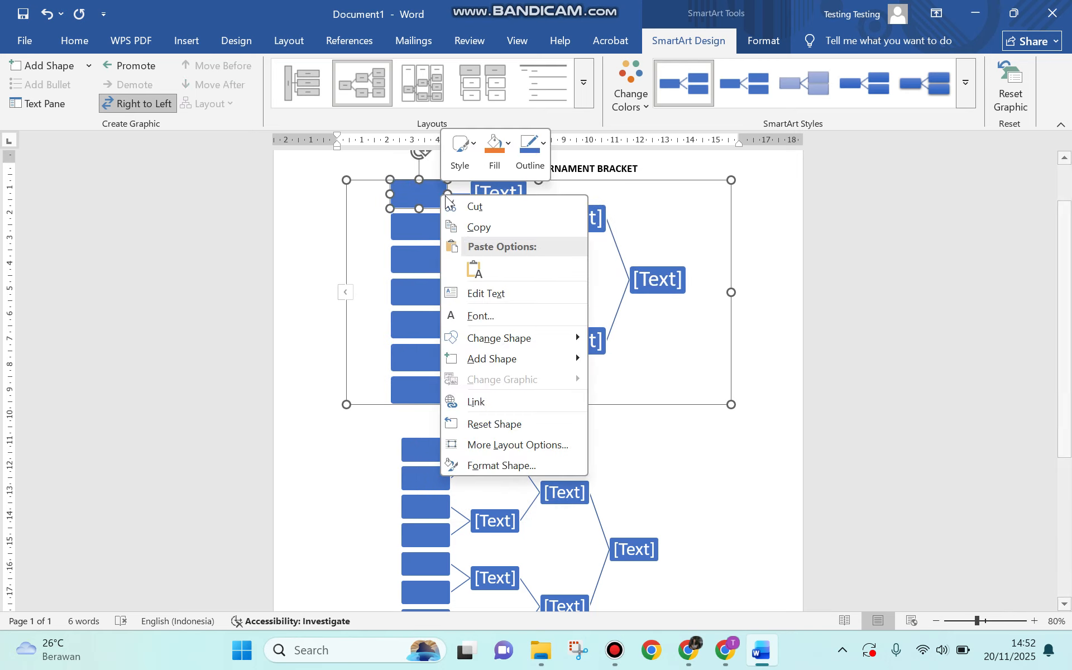
mouse_move(514, 338)
mouse_move(528, 363)
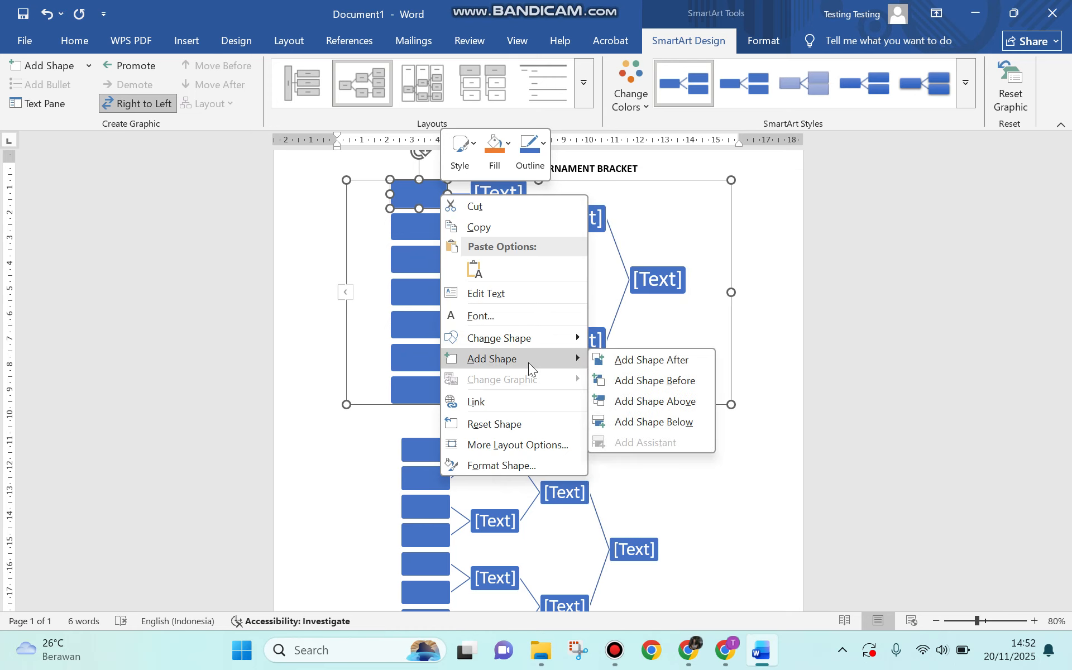
click(629, 380)
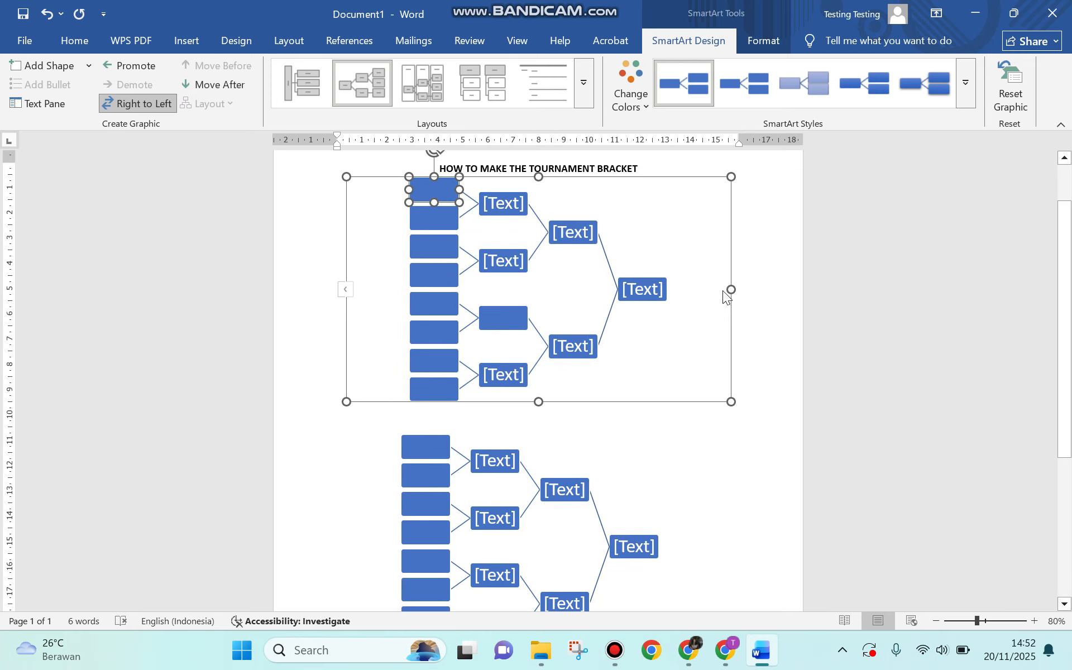
Delete the example bracket below the newly built one
click(751, 287)
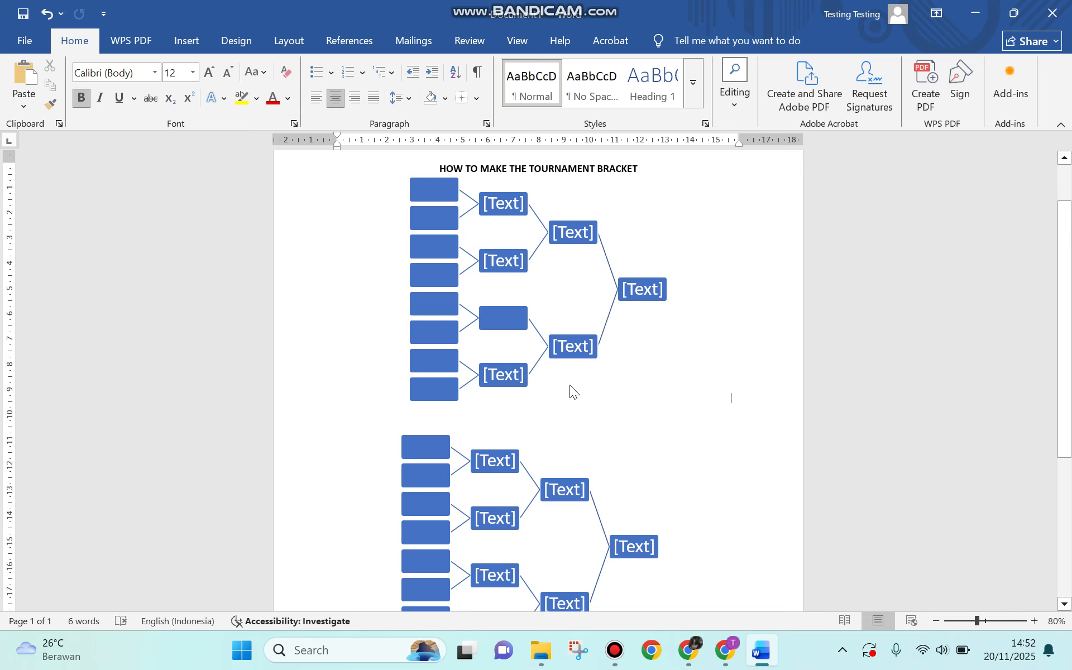
click(555, 441)
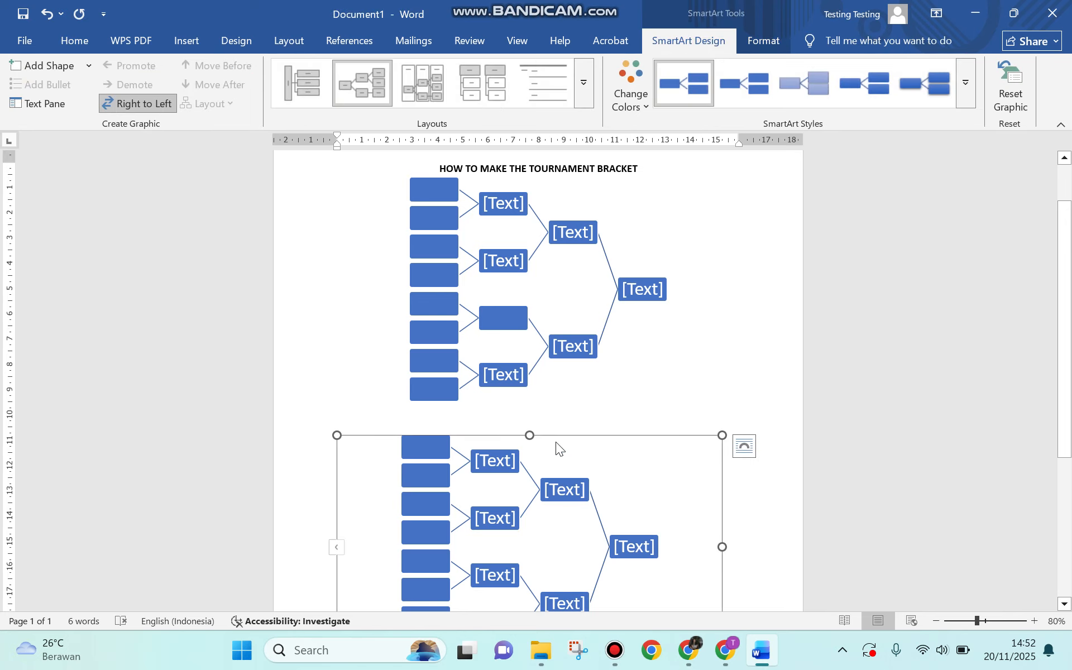
key(Delete)
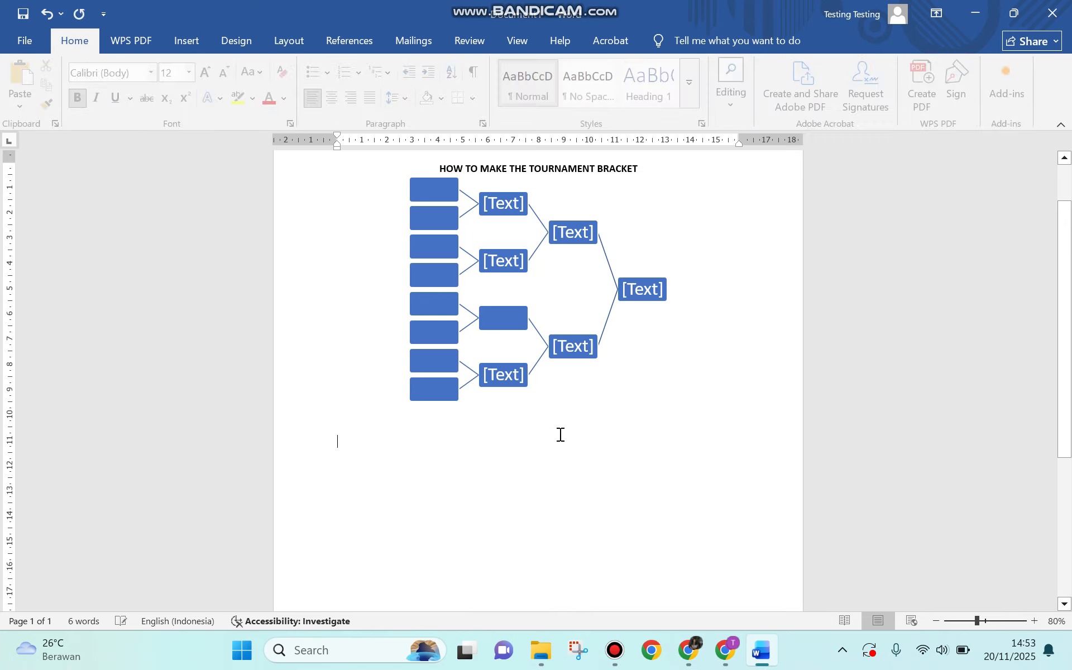
Set the bracket graphic's text wrapping to Square and move it slightly down to leave space under the title
click(588, 189)
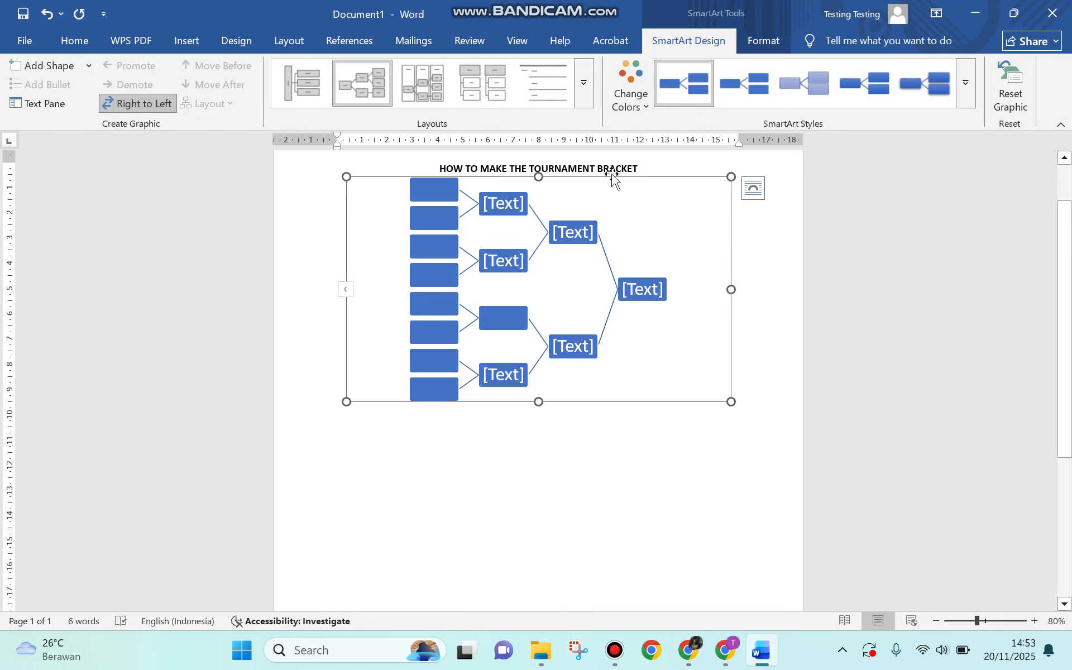
drag(610, 178, 616, 198)
click(754, 188)
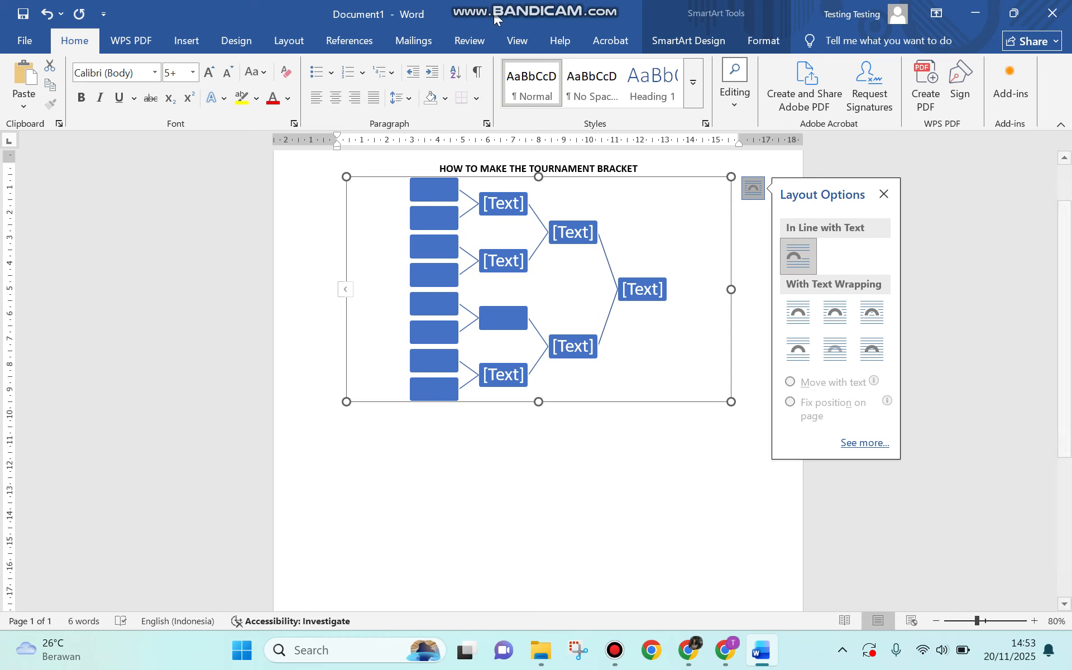
click(763, 37)
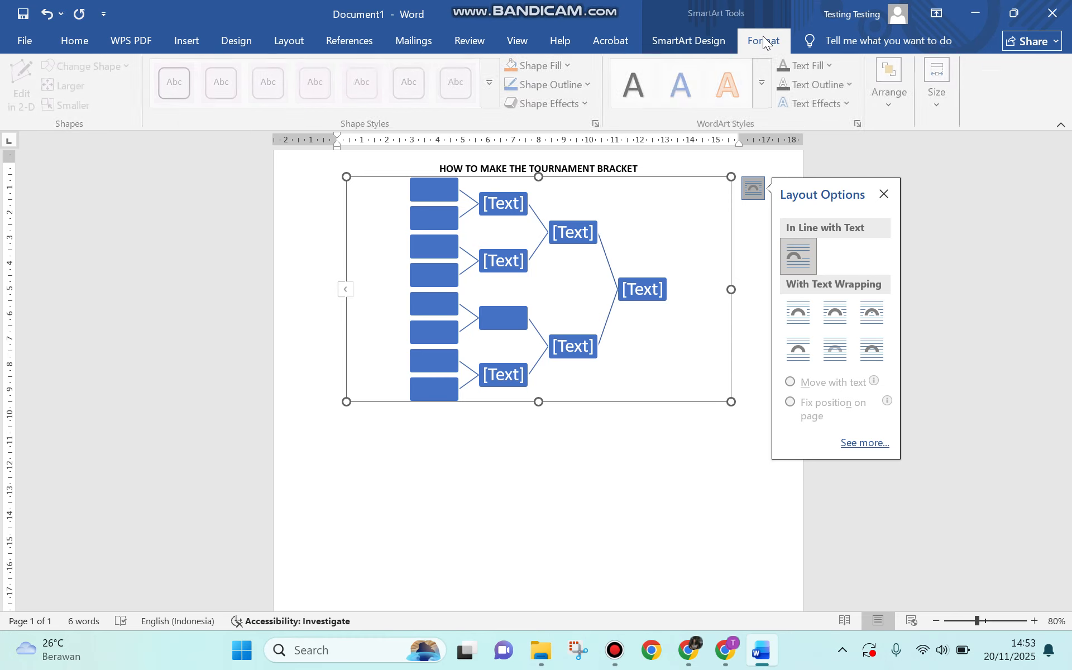
click(883, 105)
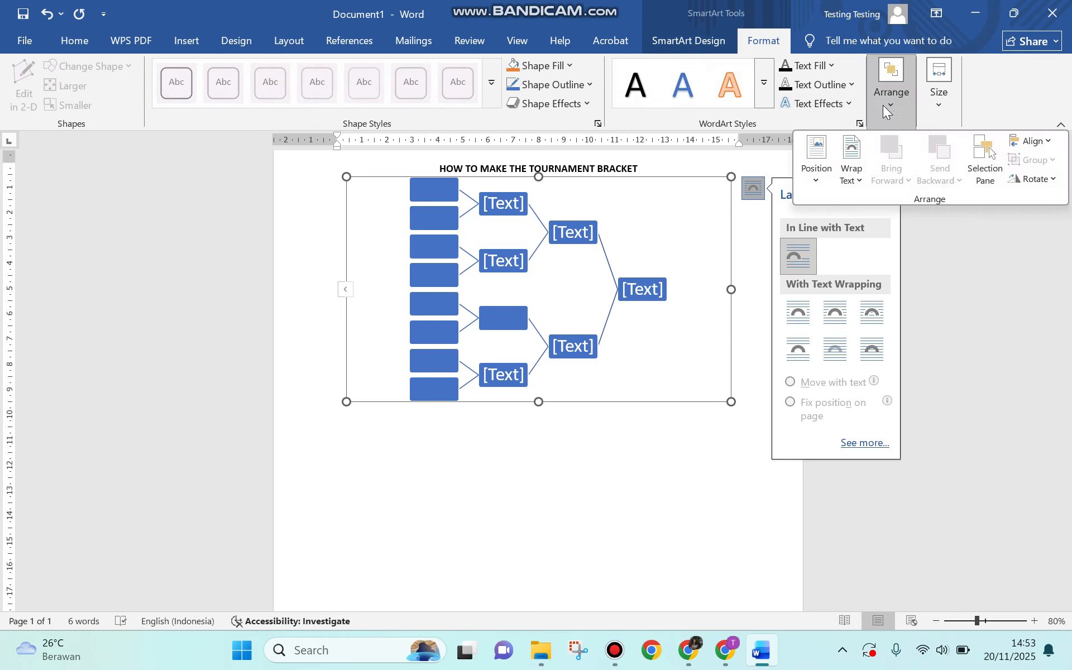
click(859, 176)
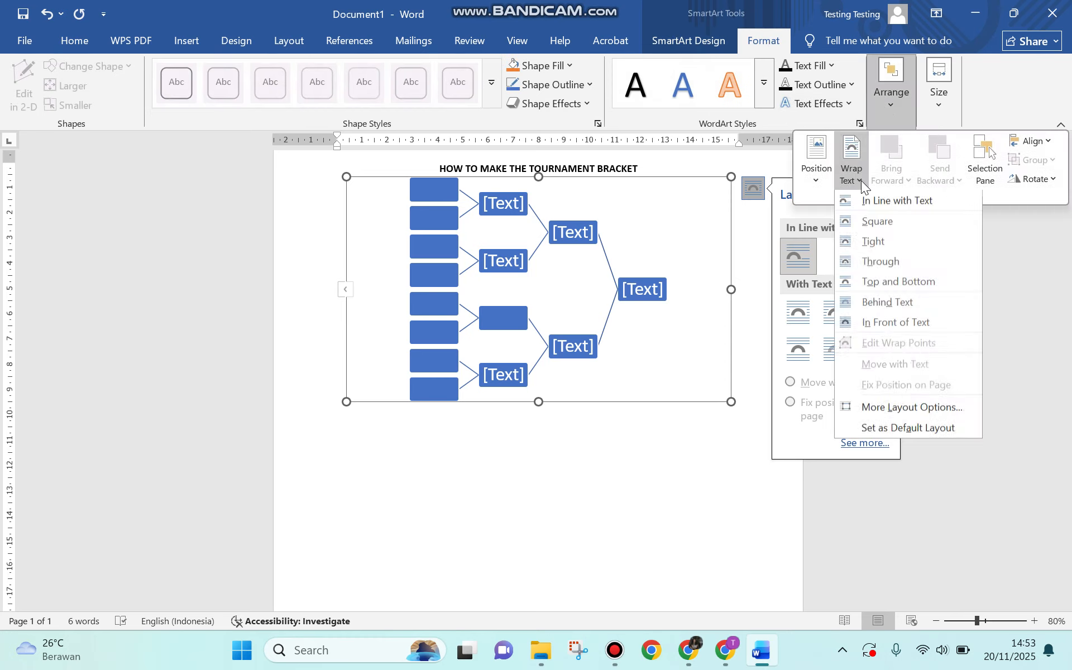
click(869, 219)
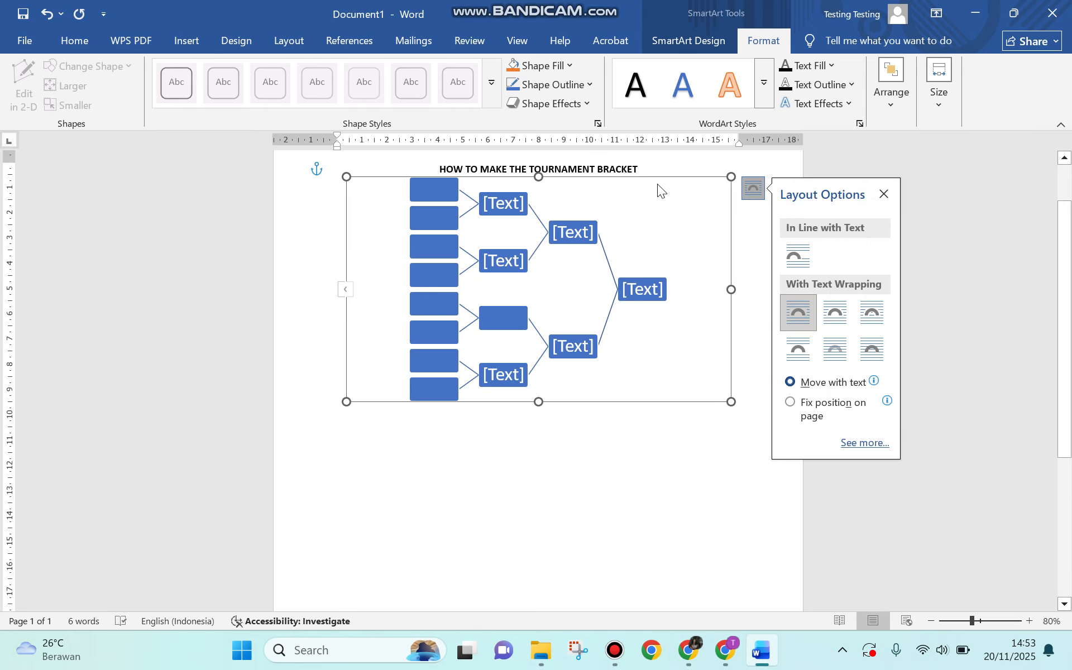
drag(663, 176, 671, 214)
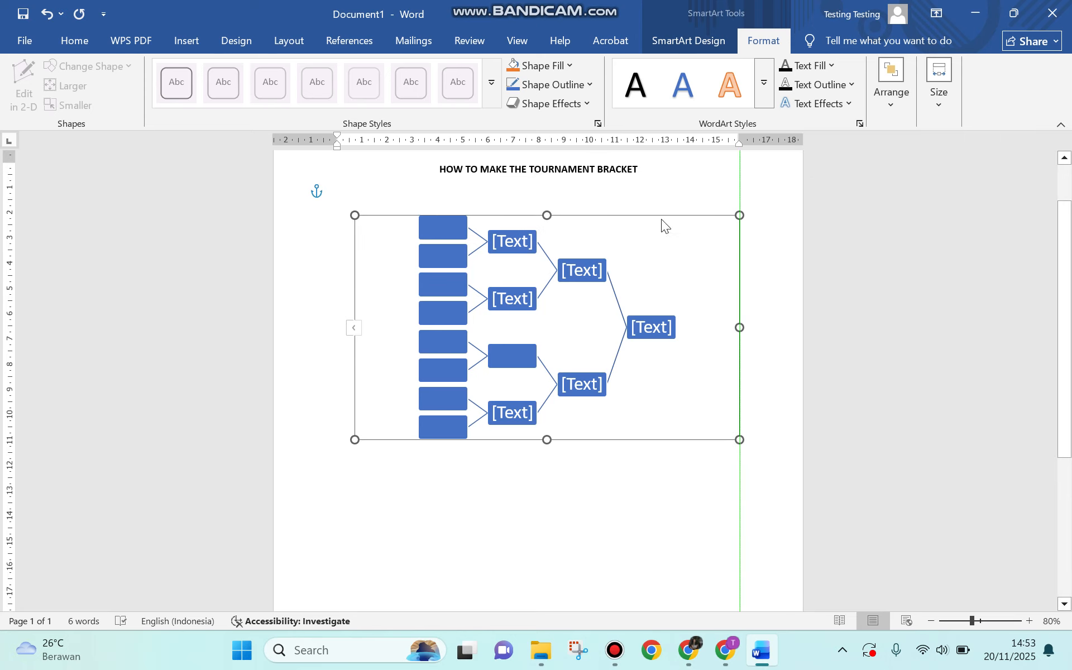
click(602, 209)
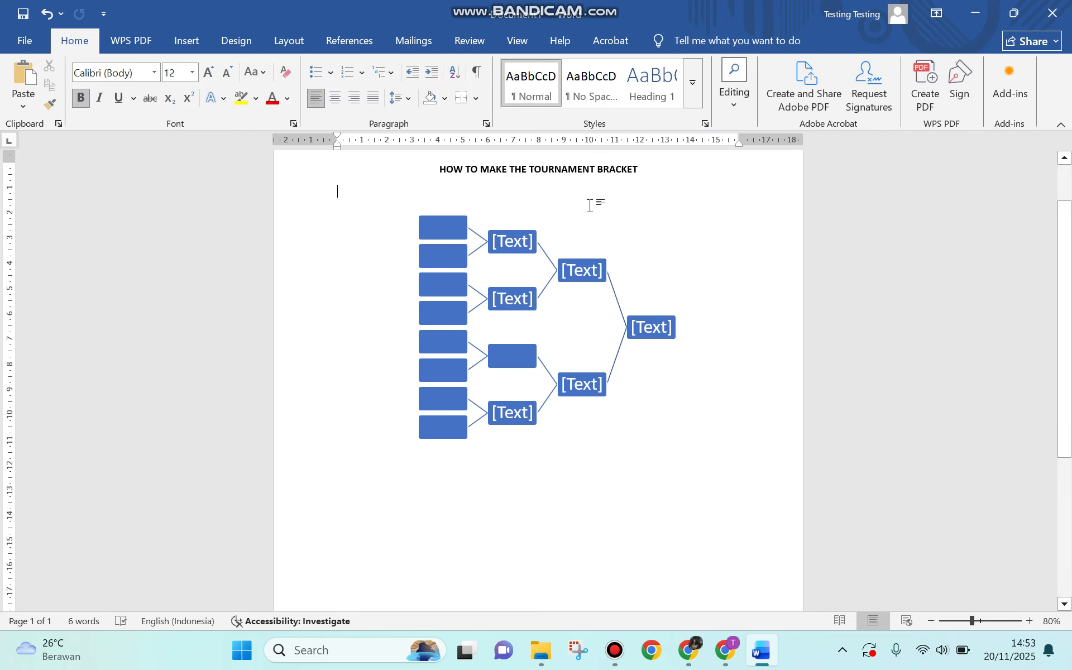
Fill the first pair of first-round boxes with the team names Real Madrid and PSG
click(447, 231)
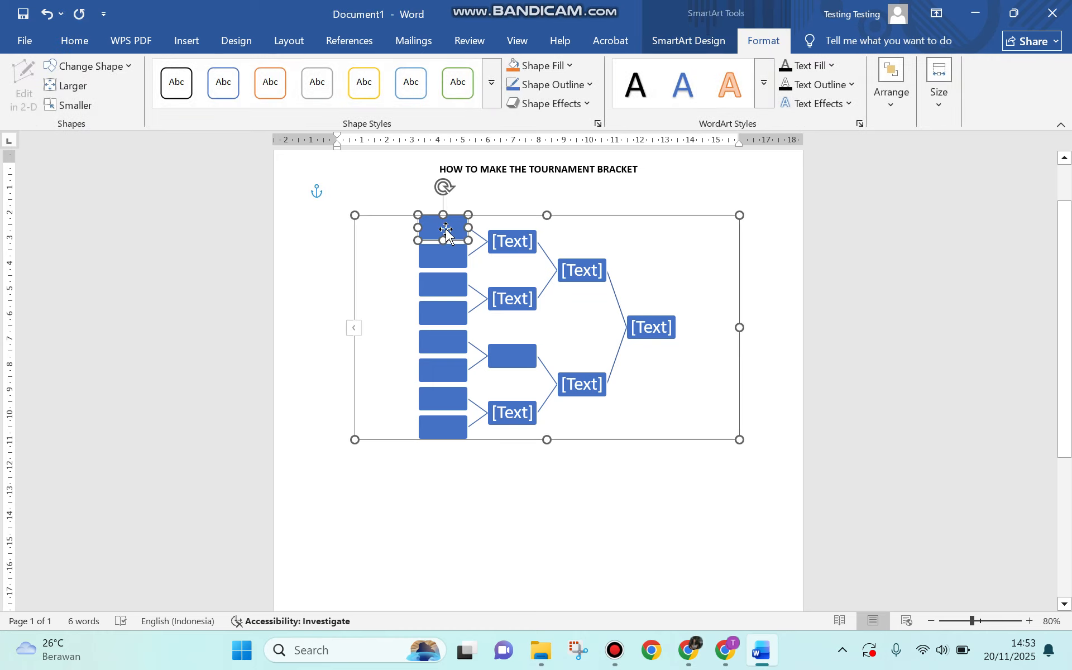
right_click(447, 231)
click(509, 330)
text(Real)
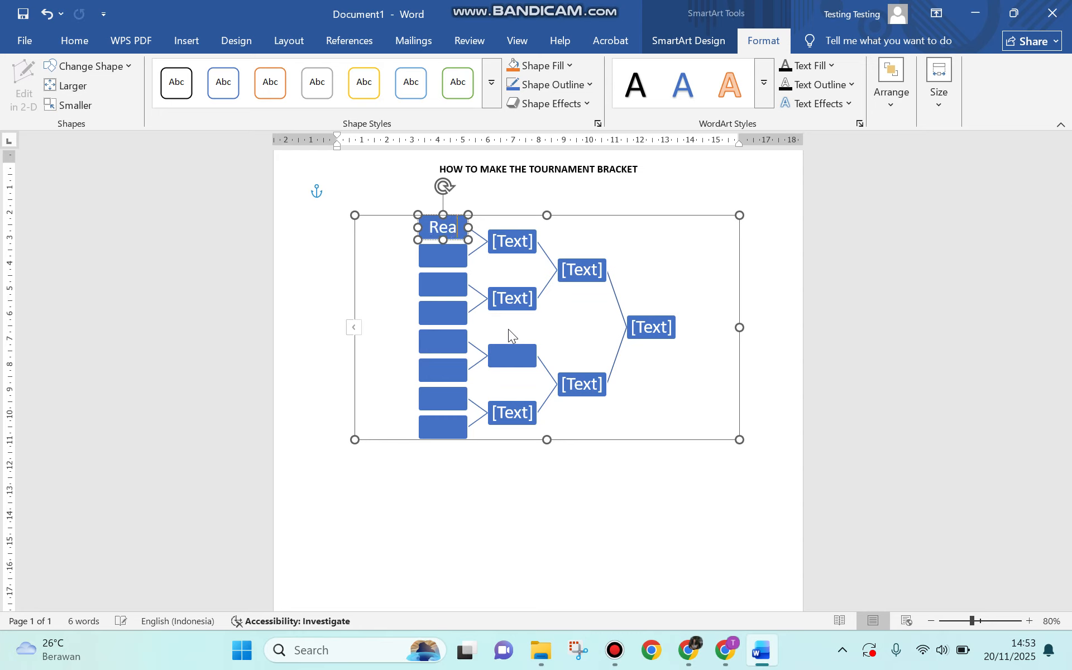
text( Madrid)
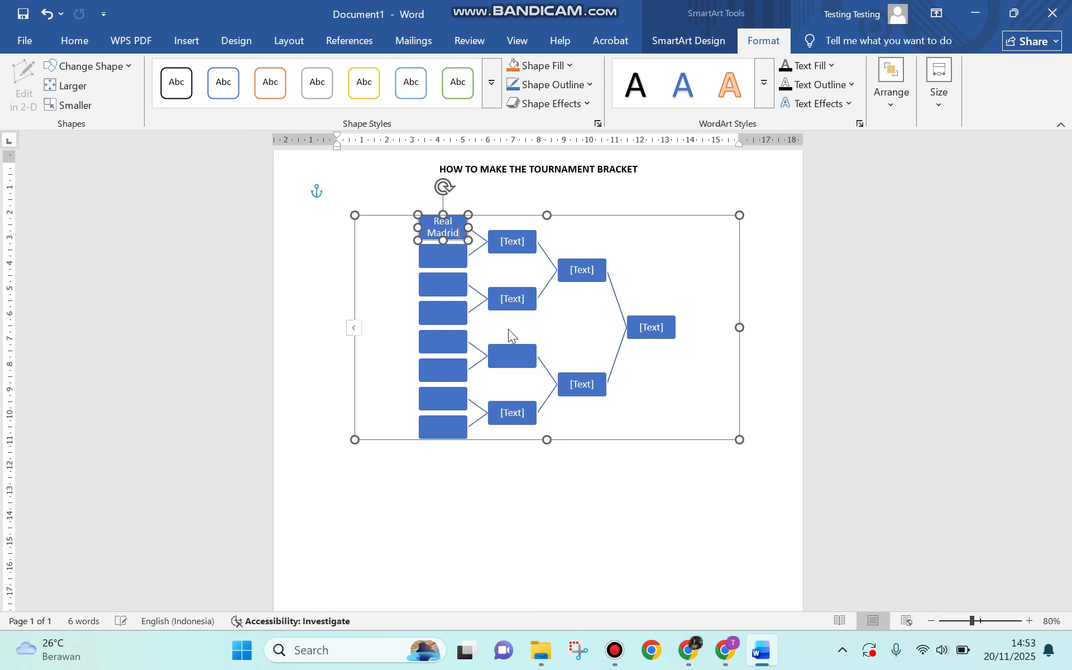
click(452, 258)
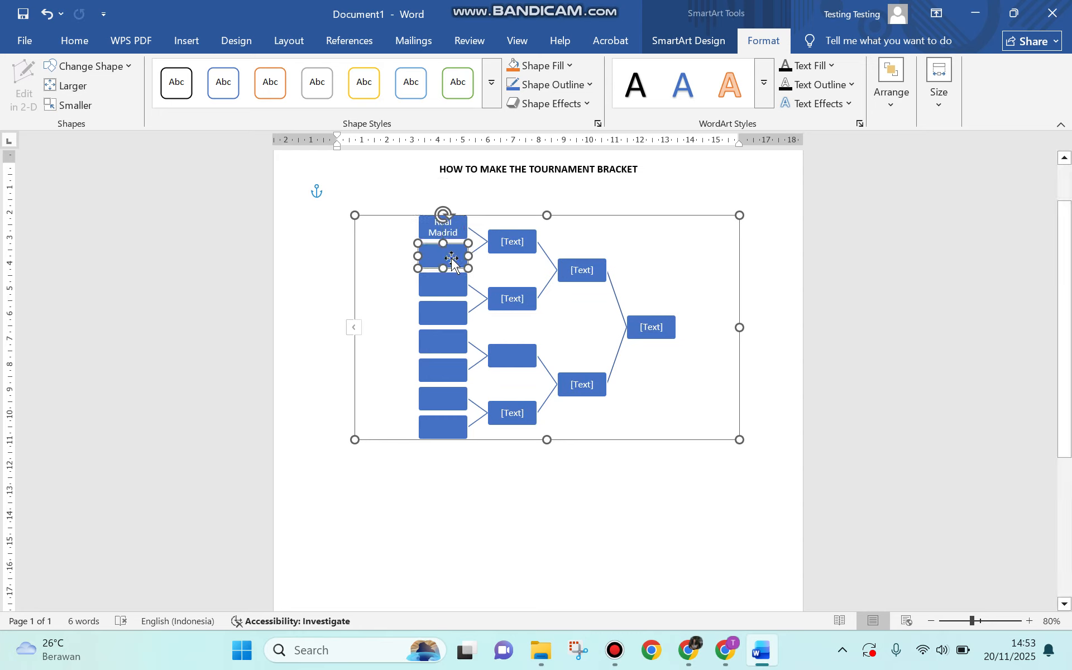
right_click(450, 257)
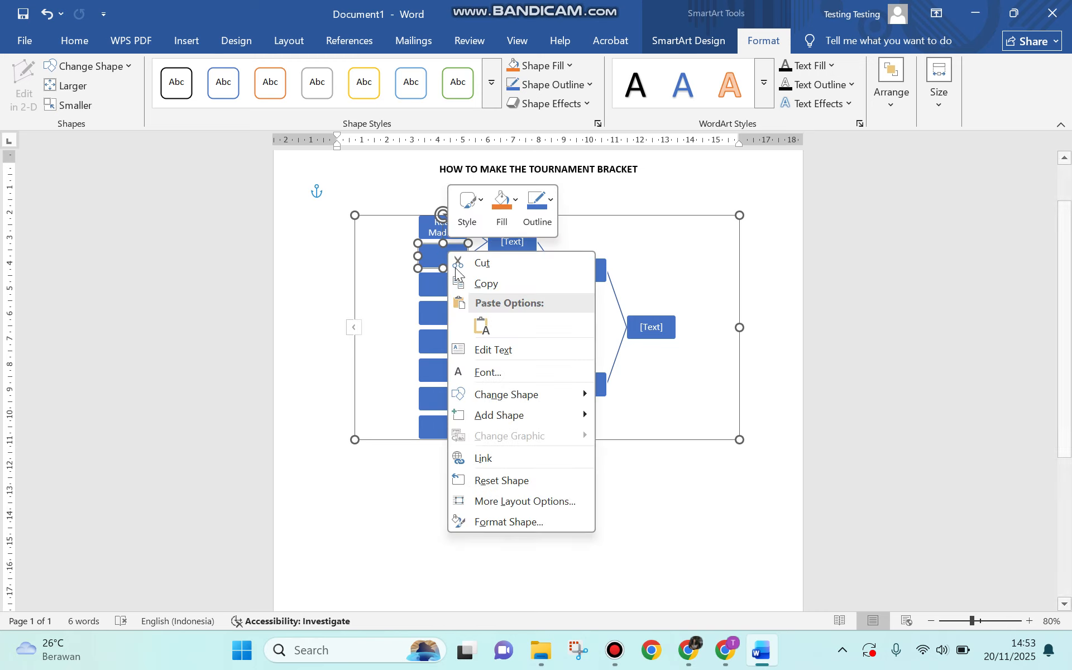
click(471, 351)
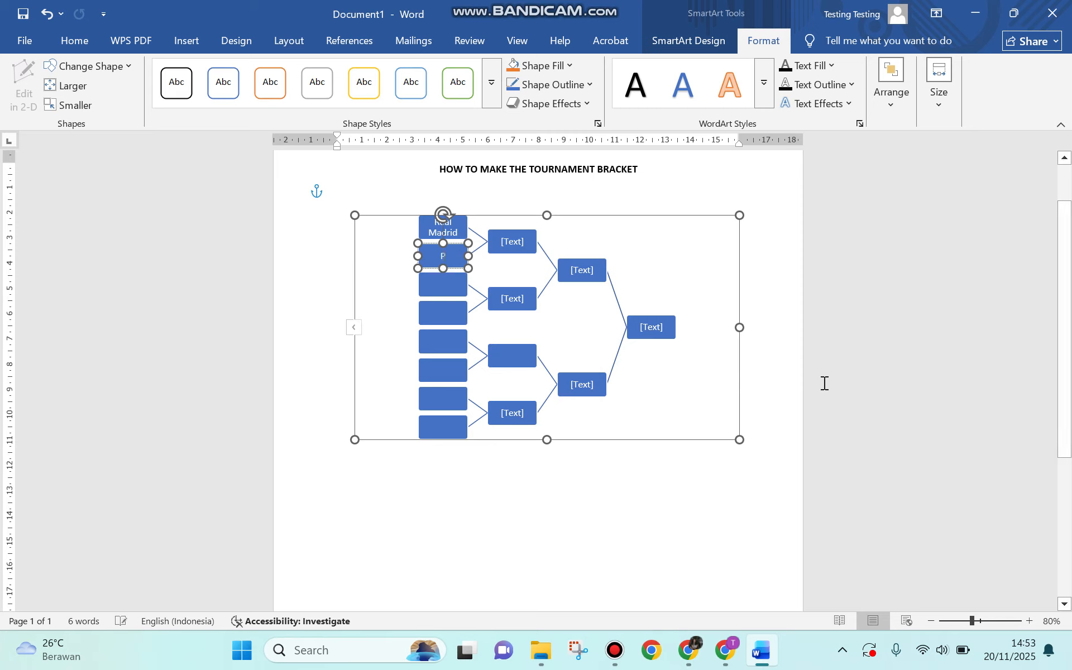
text(PSG)
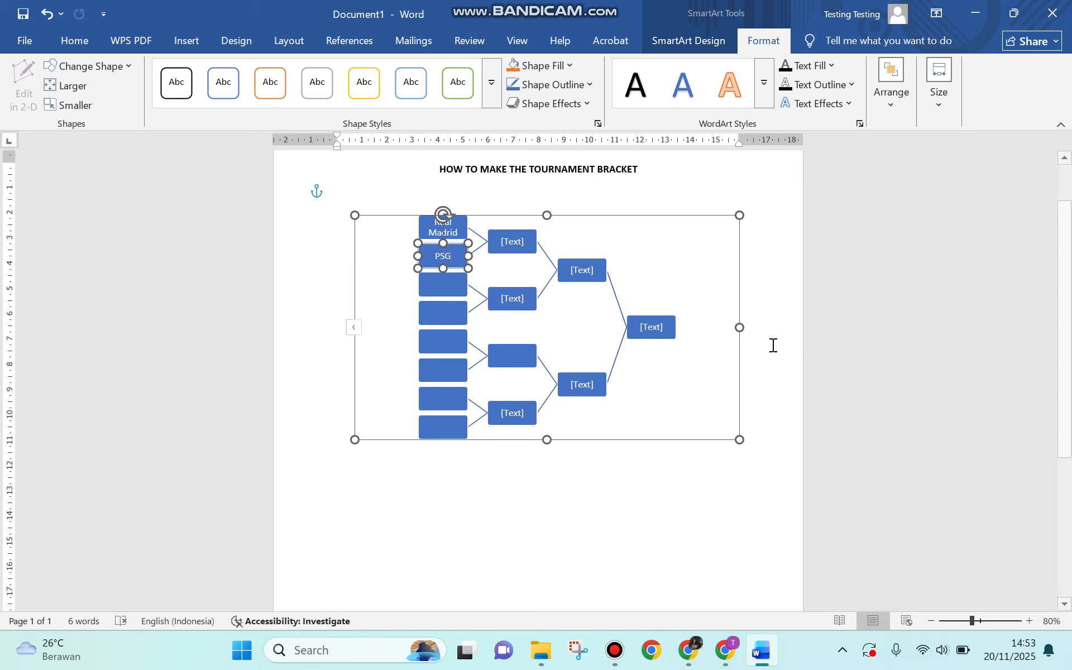
Fill the second pair of first-round boxes with the team names MU and BOCA Jr
click(451, 291)
right_click(452, 291)
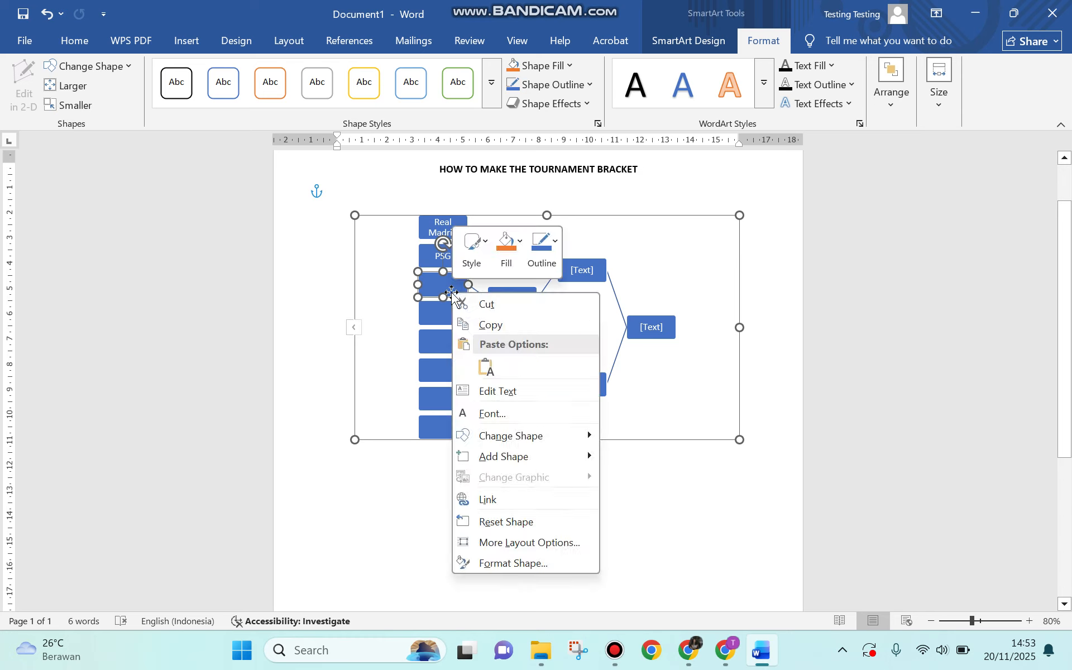
click(558, 396)
text(MU)
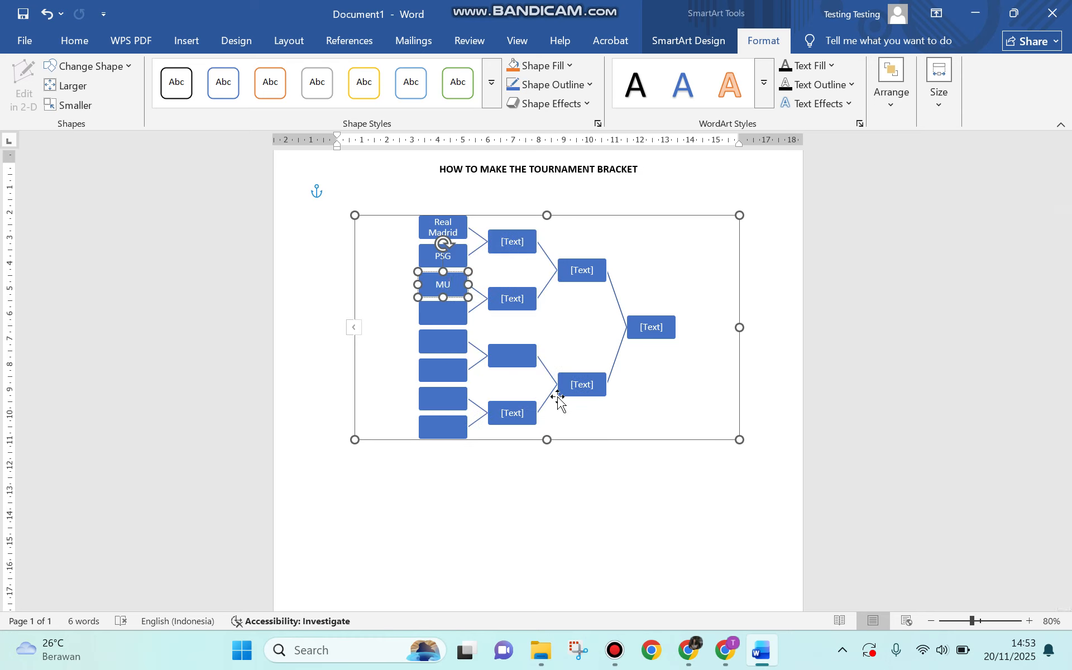
right_click(450, 316)
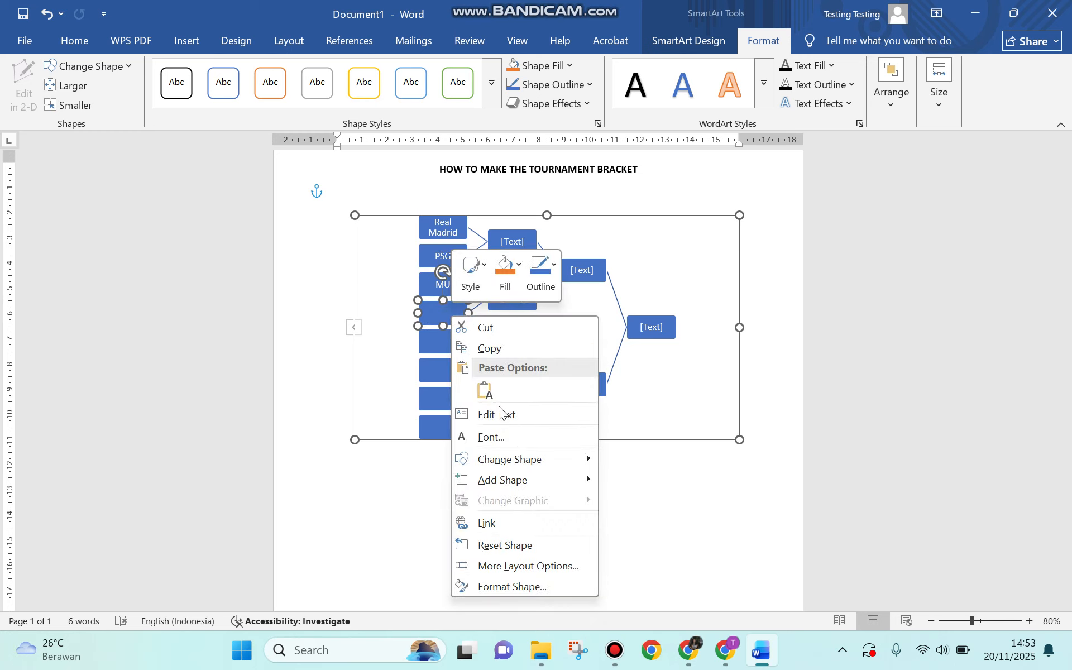
click(517, 416)
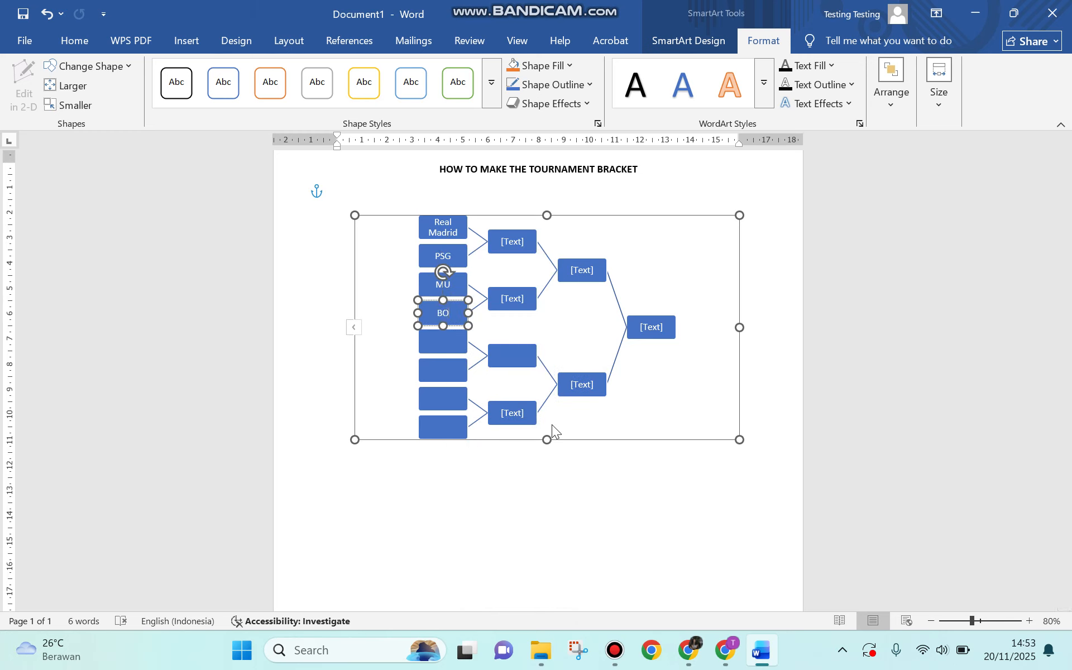
text(CA Jr)
Fill the third pair of first-round boxes with the team names Munich and Chelsea
right_click(454, 340)
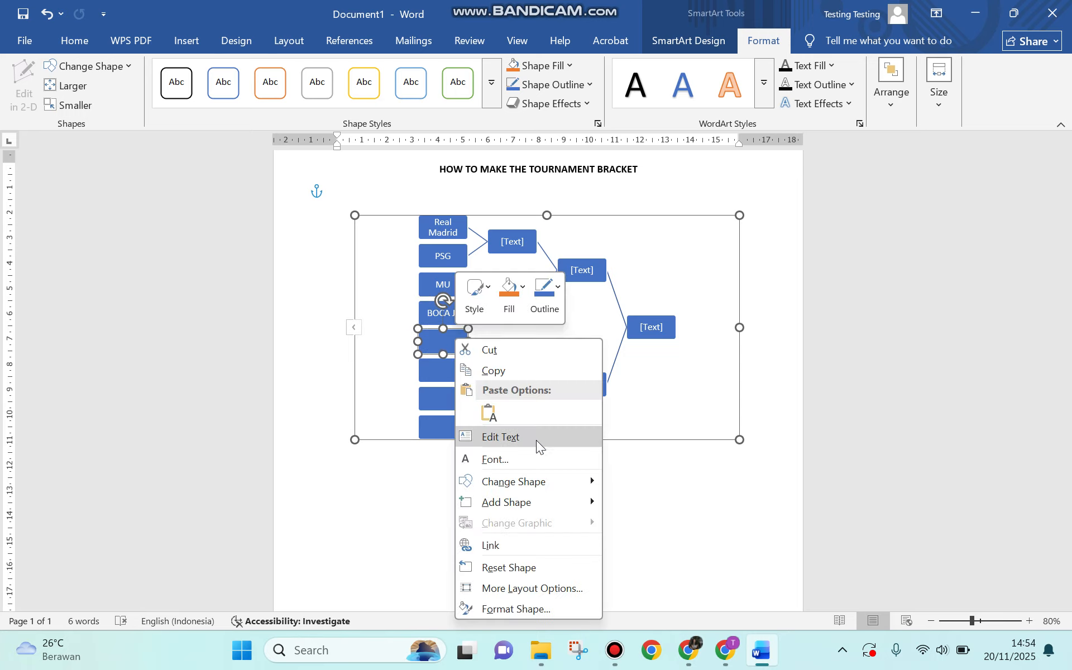
click(536, 440)
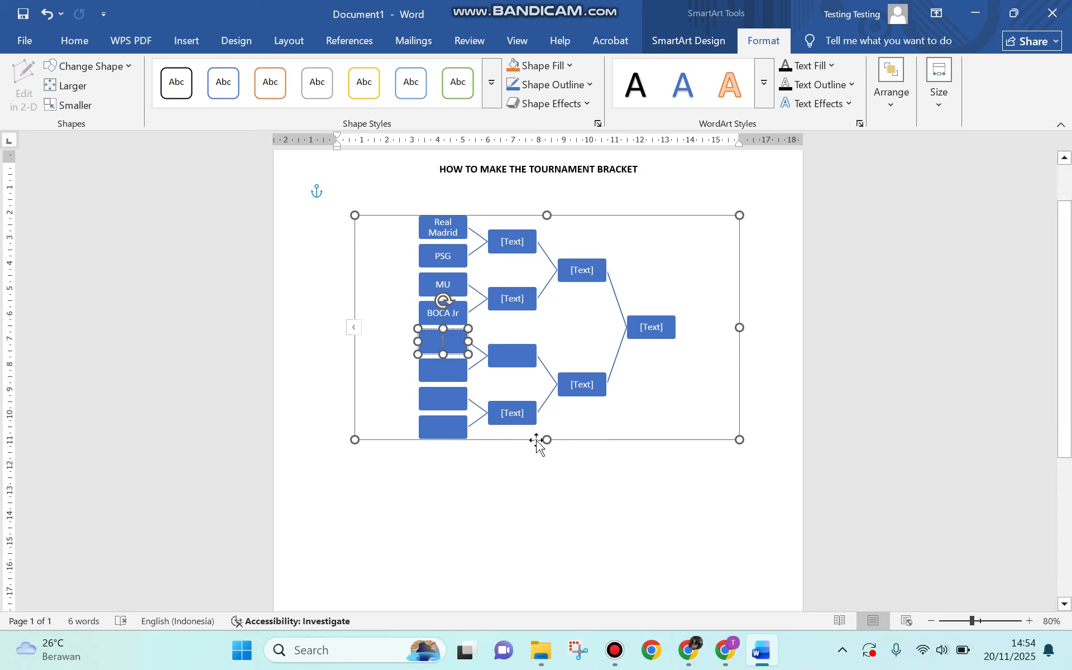
text(Munich)
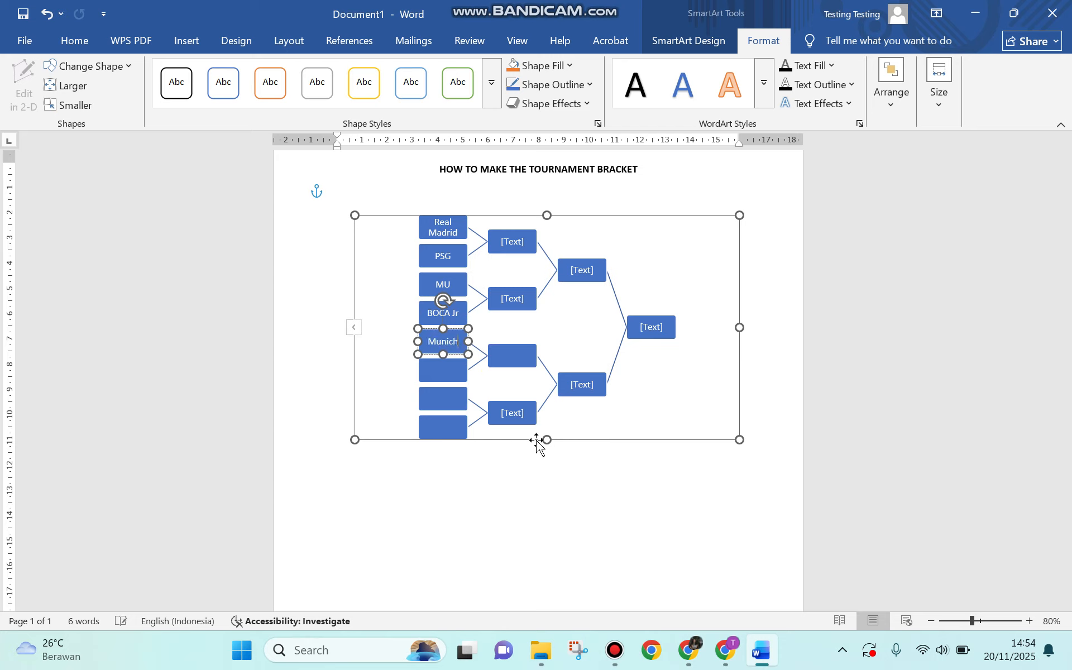
click(455, 370)
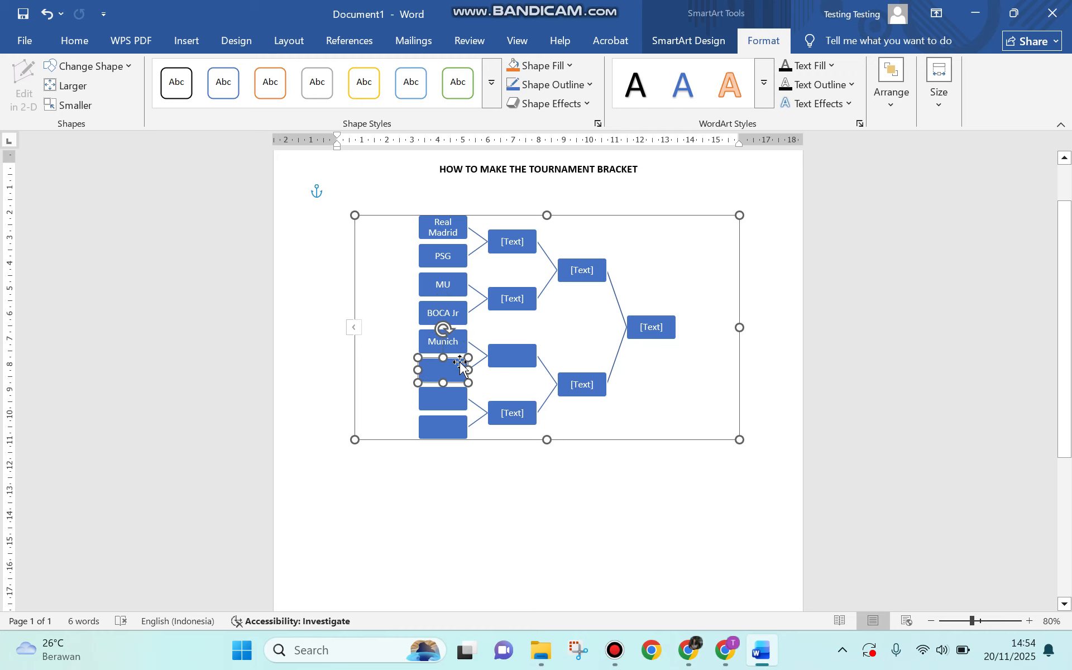
right_click(459, 369)
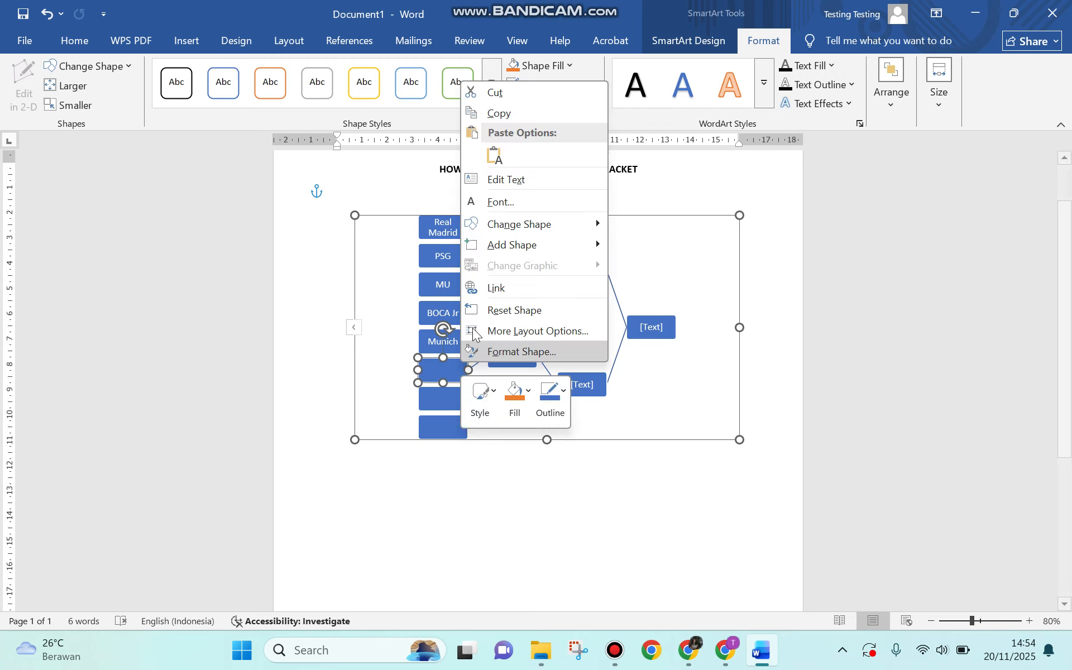
click(548, 181)
text(Chelsea)
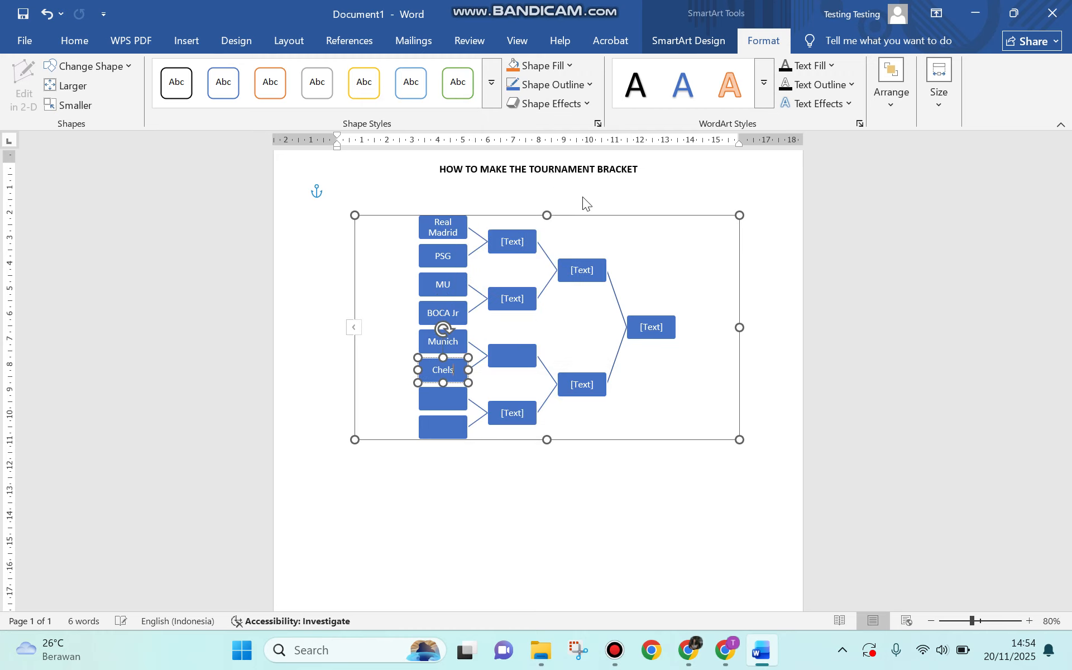
Enter Gamba Osaka as the team name in the seventh first-round box
click(442, 396)
right_click(441, 395)
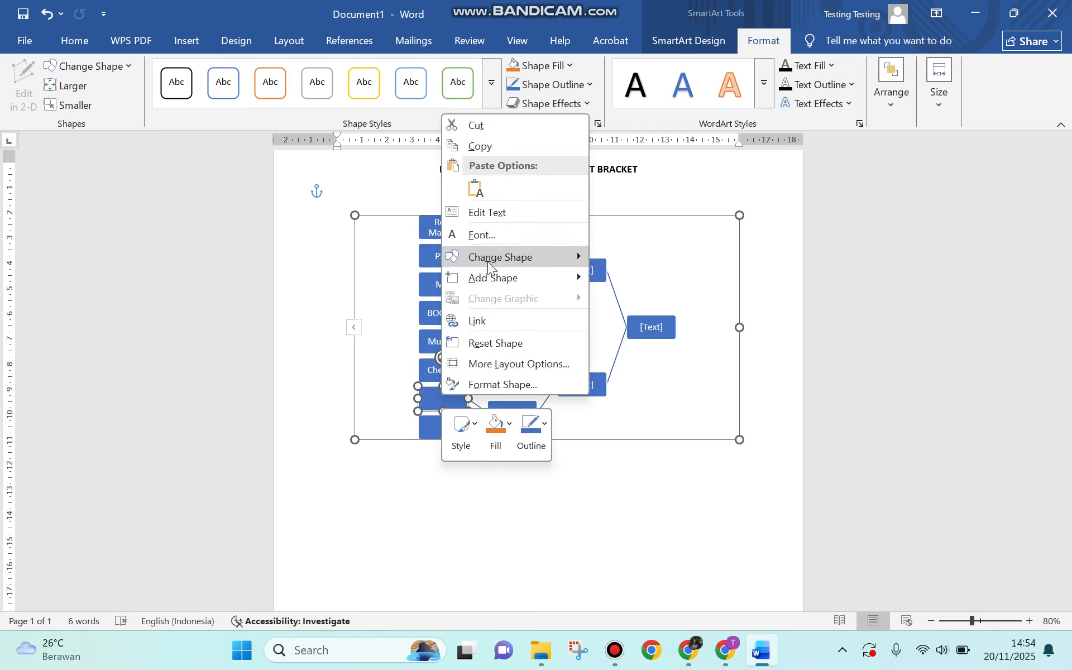
click(516, 211)
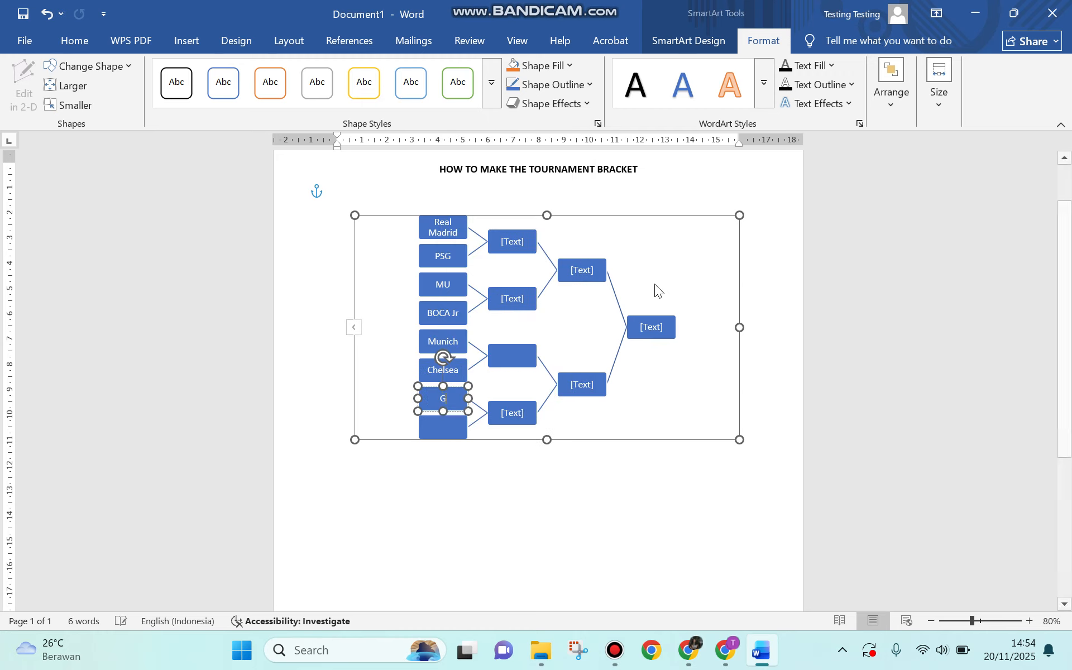
text(Gamba)
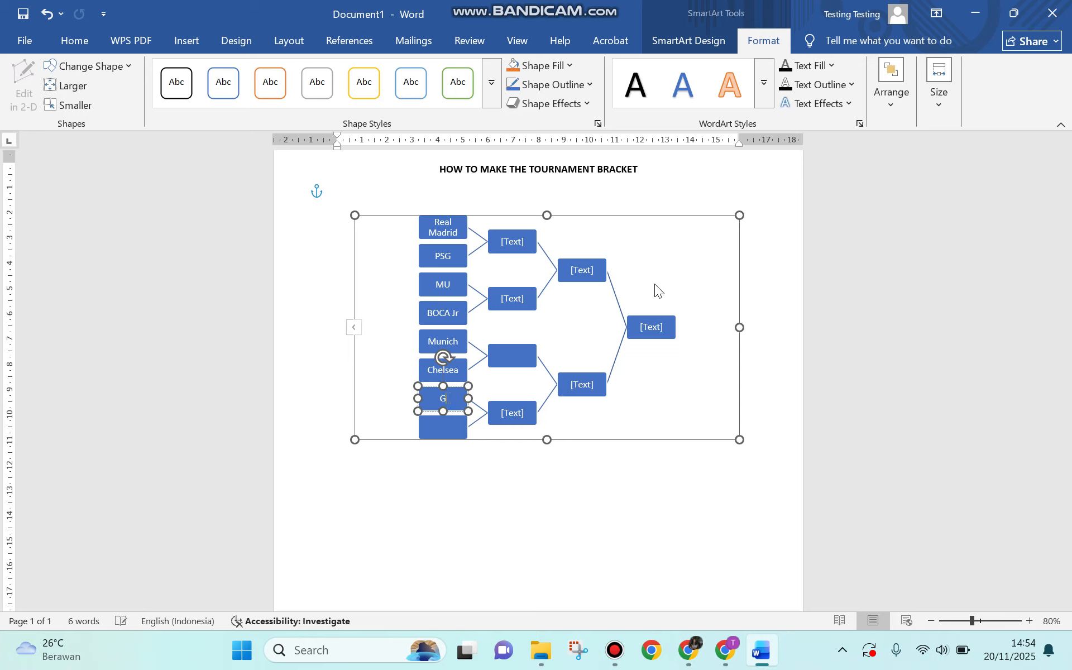
text( Osaka)
Enter FC Porto as the team name in the eighth first-round box
right_click(455, 429)
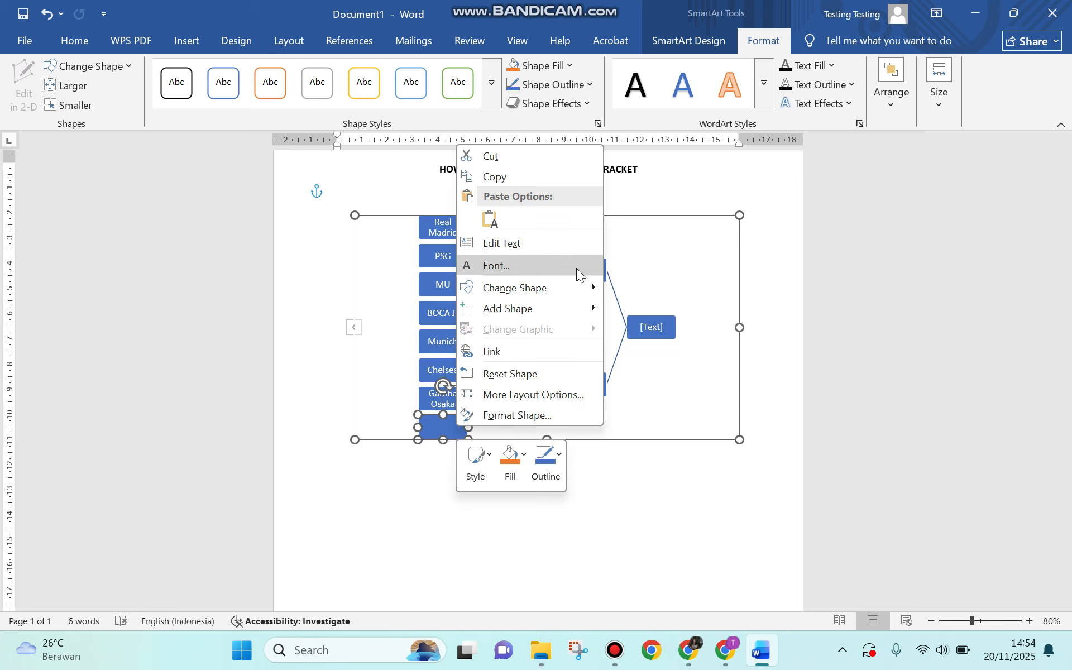
click(588, 247)
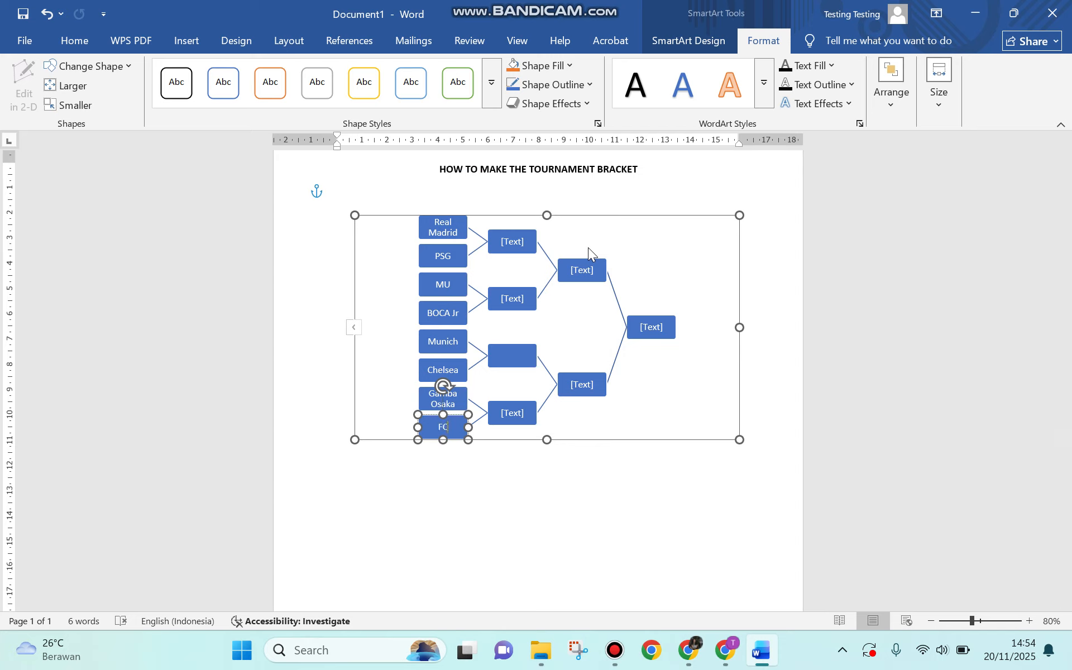
text(FC Porto)
Fill the first two second-round boxes with the advancing teams PSG and MU
click(517, 240)
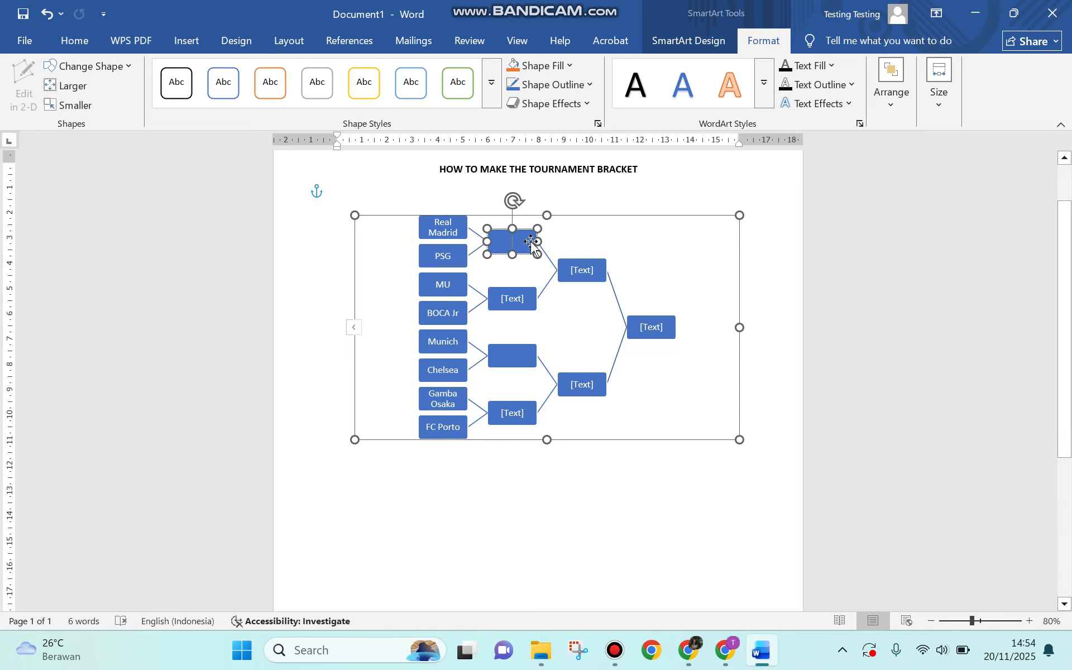
text(PSG)
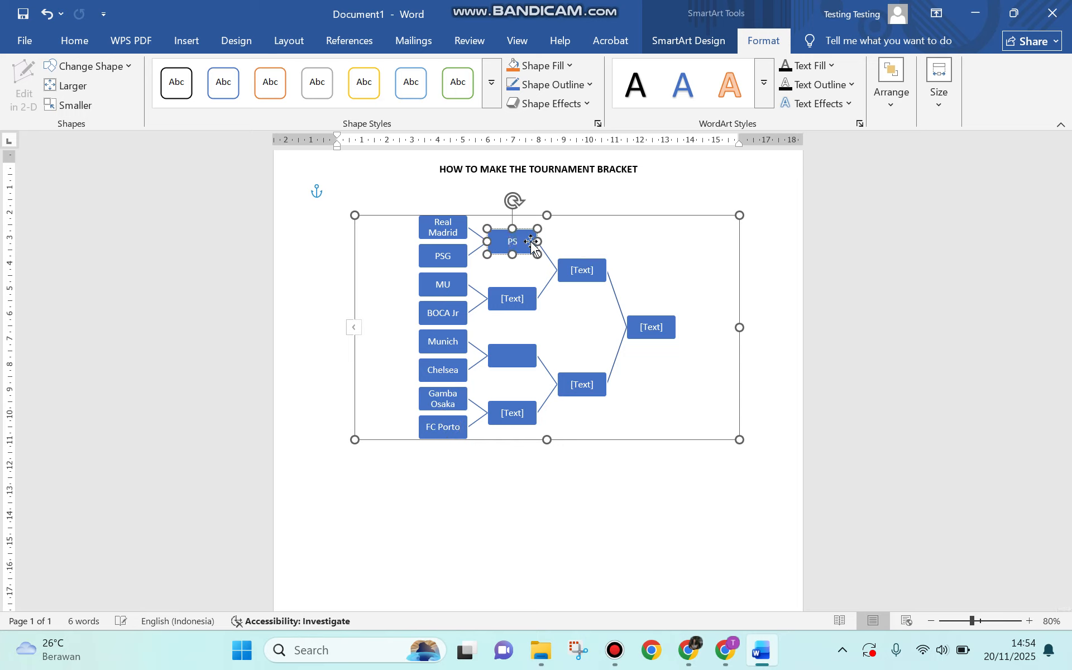
click(508, 305)
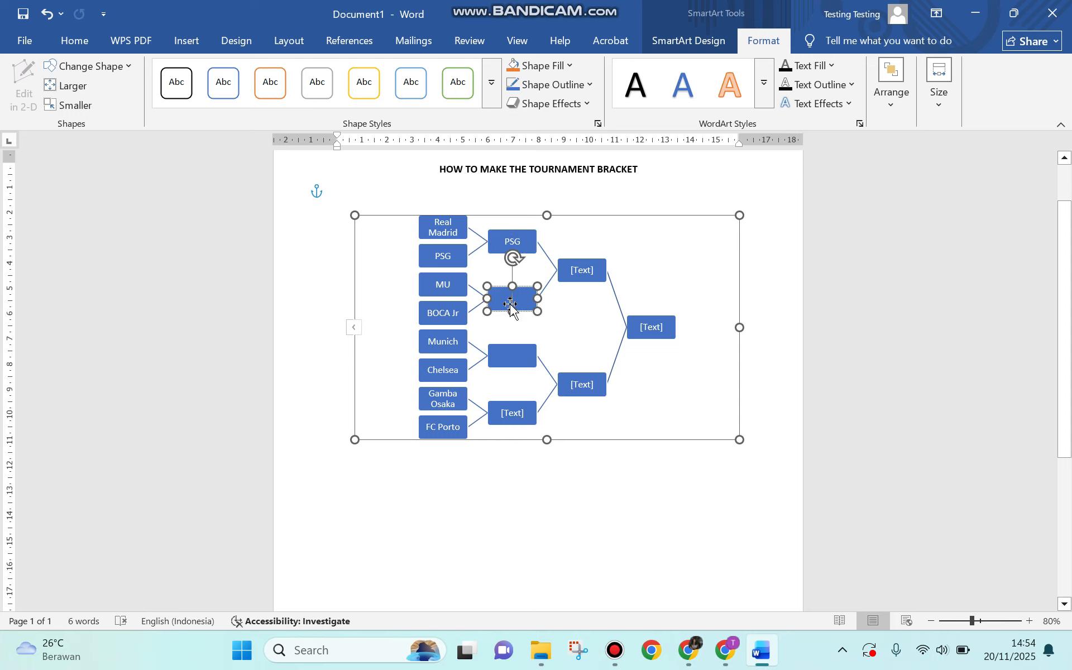
text(MU)
Enter Chelsea as the advancing team in the third second-round box, with only the first letter capitalized
click(515, 356)
right_click(515, 357)
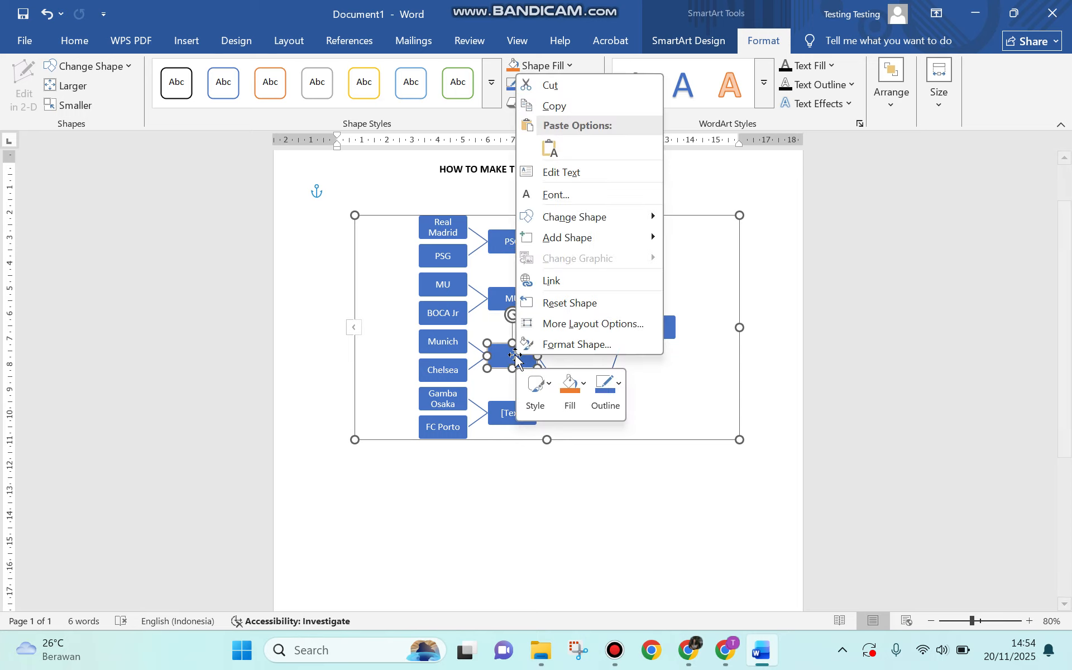
click(607, 172)
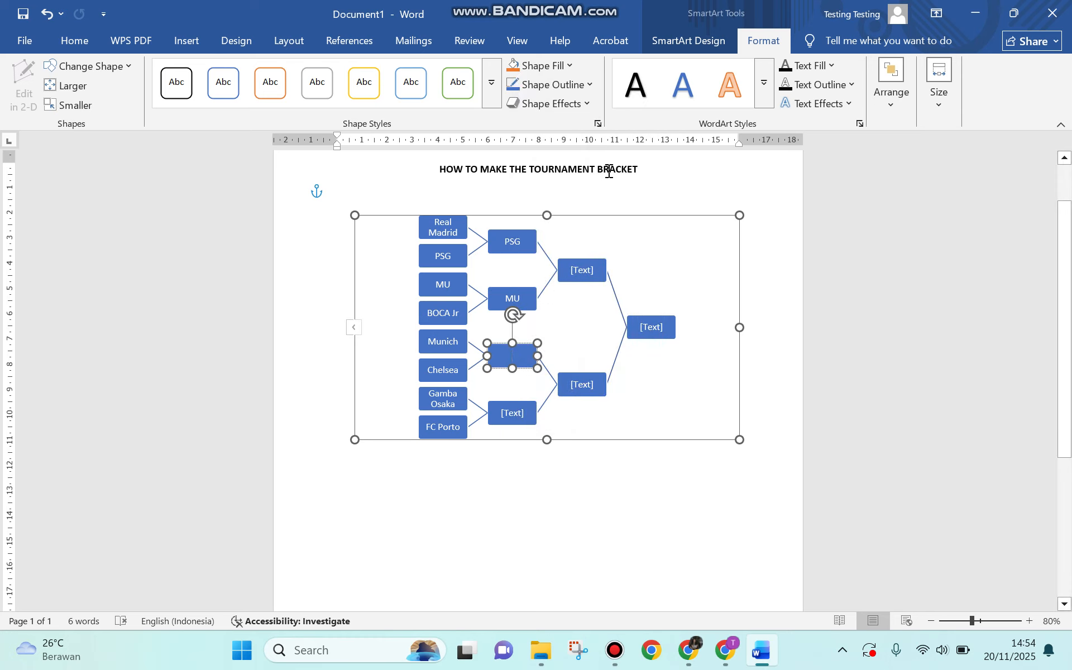
text(CHEL)
key(BackSpace)
key(BackSpace)
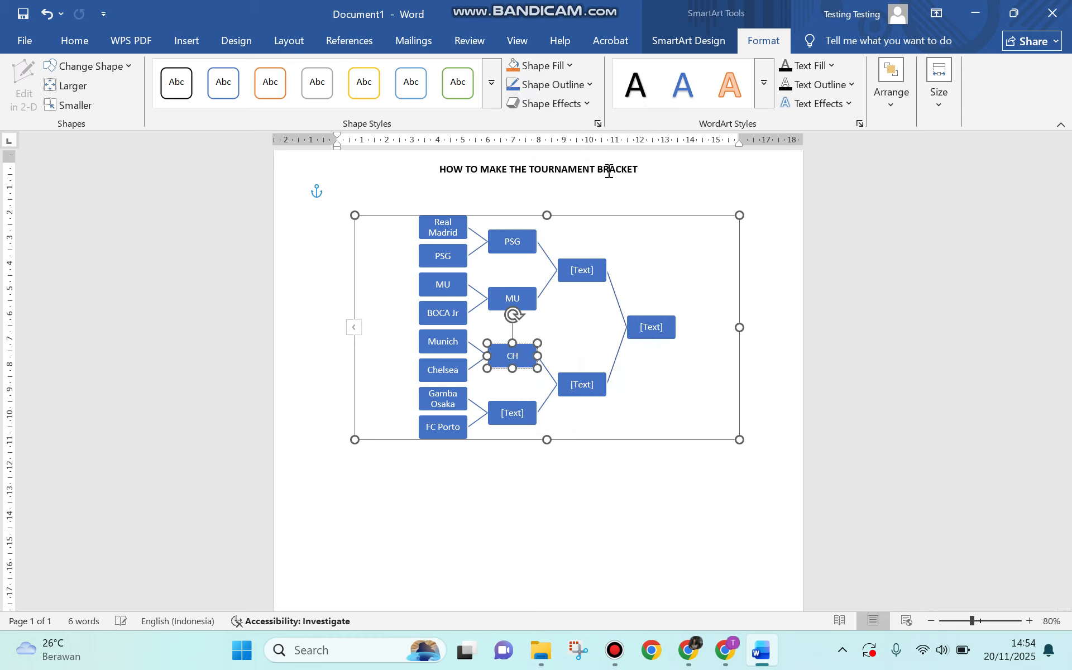
key(BackSpace)
key(BackSpace)
text(Chelsea)
Start the advancing team's name in the fourth second-round box, clearing the lowercase letters "por"
click(519, 414)
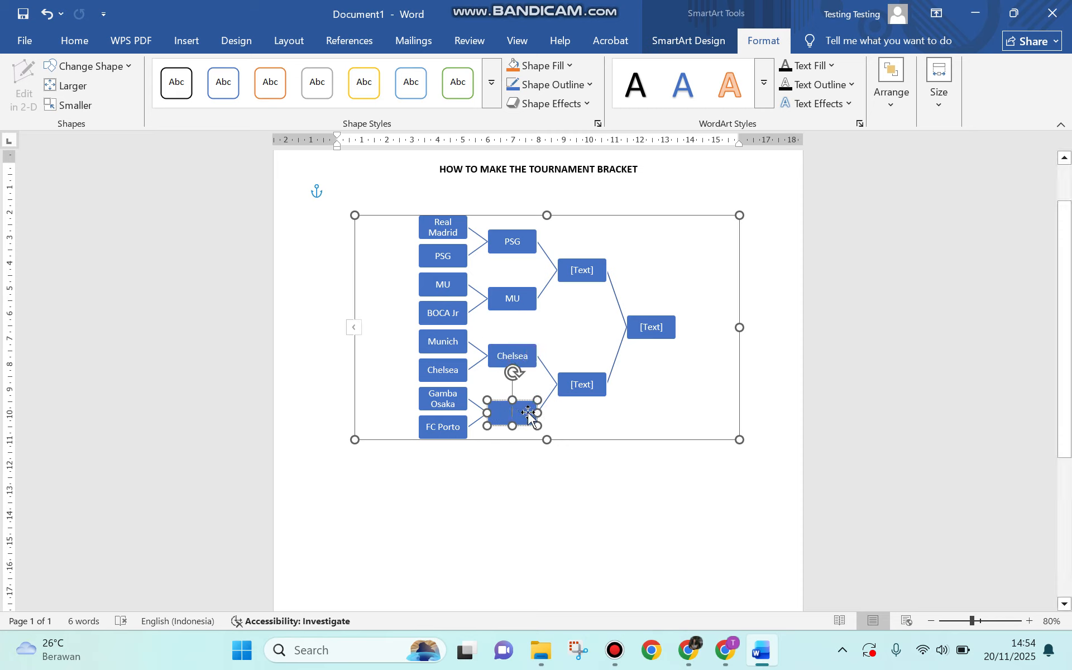
text(por)
key(BackSpace)
key(BackSpace)
key(BackSpace)
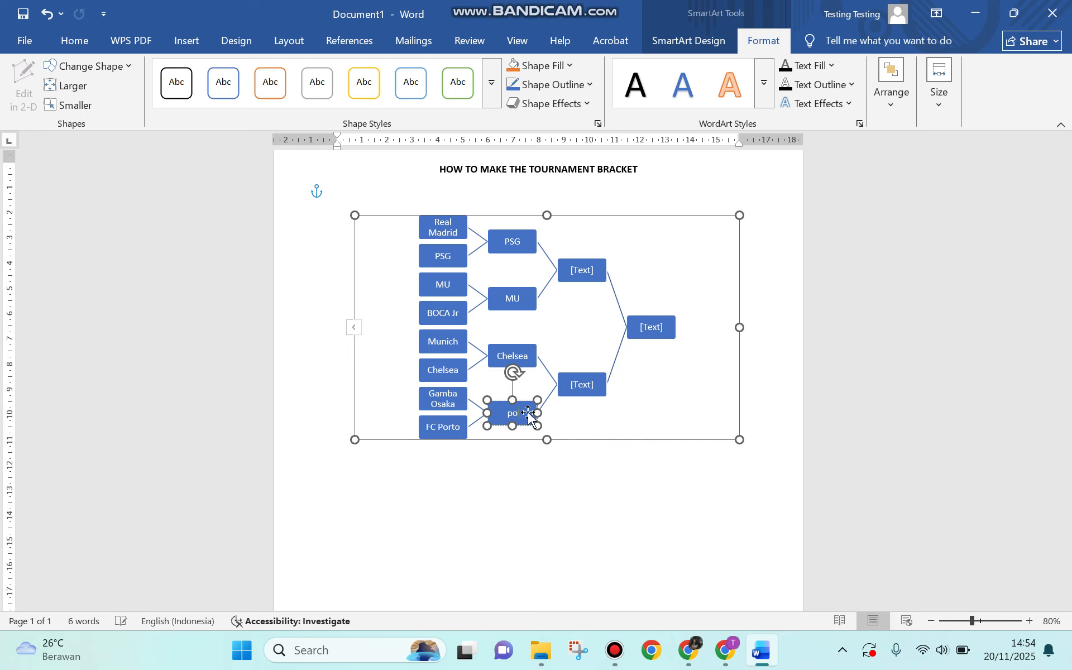